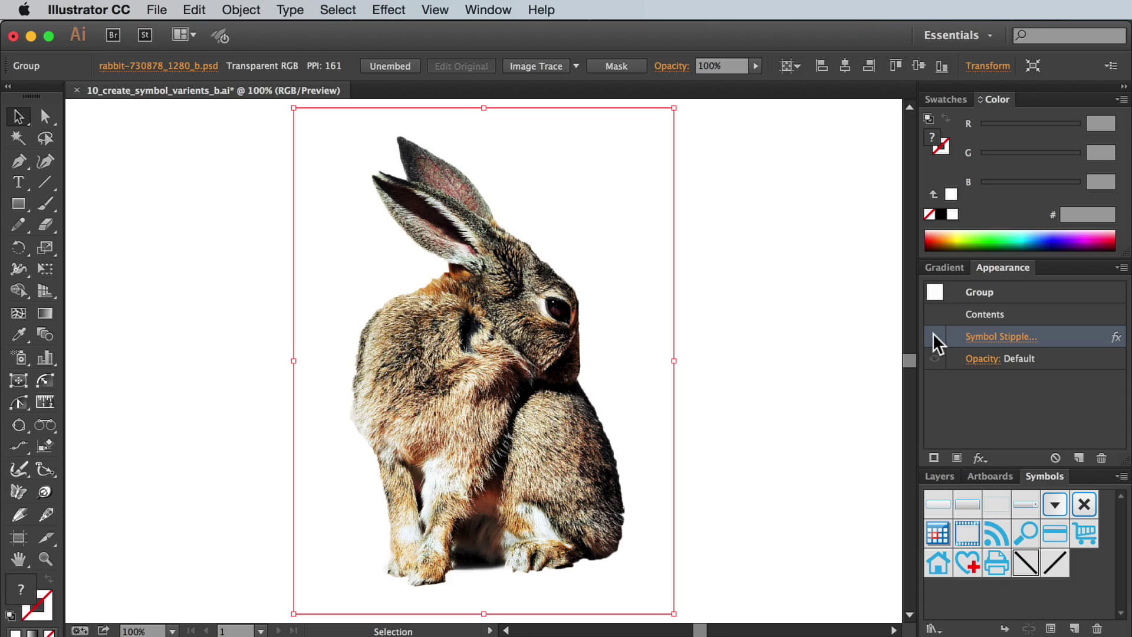
- Turn on the stipple effect on the rabbit photo and zoom into its head
left_click(934, 336)
key("z")
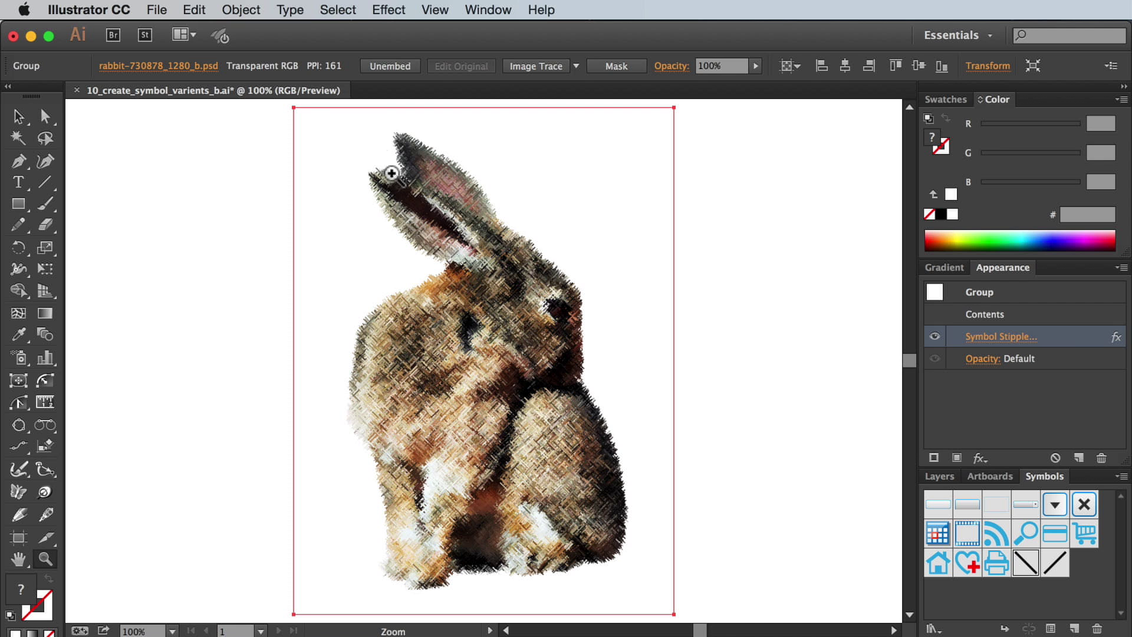
mouse_move(332, 122)
left_mouse_down()
mouse_move(530, 274)
mouse_move(549, 265)
left_mouse_up()
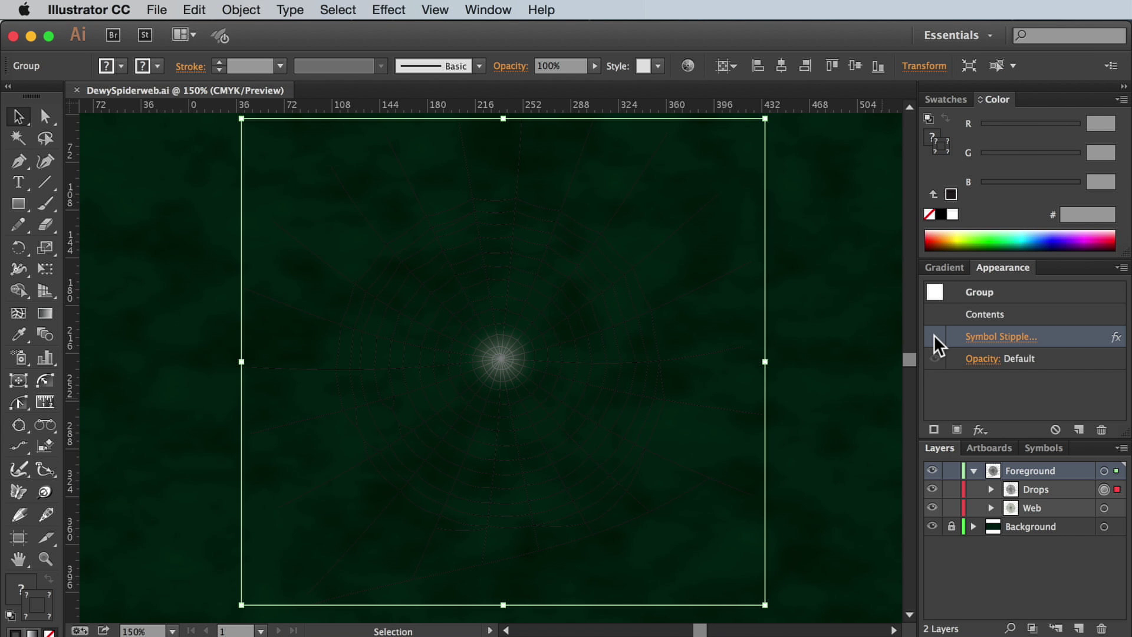
- Turn on the stipple effect on the spider web and zoom deep into its dewy centre
left_click(932, 335)
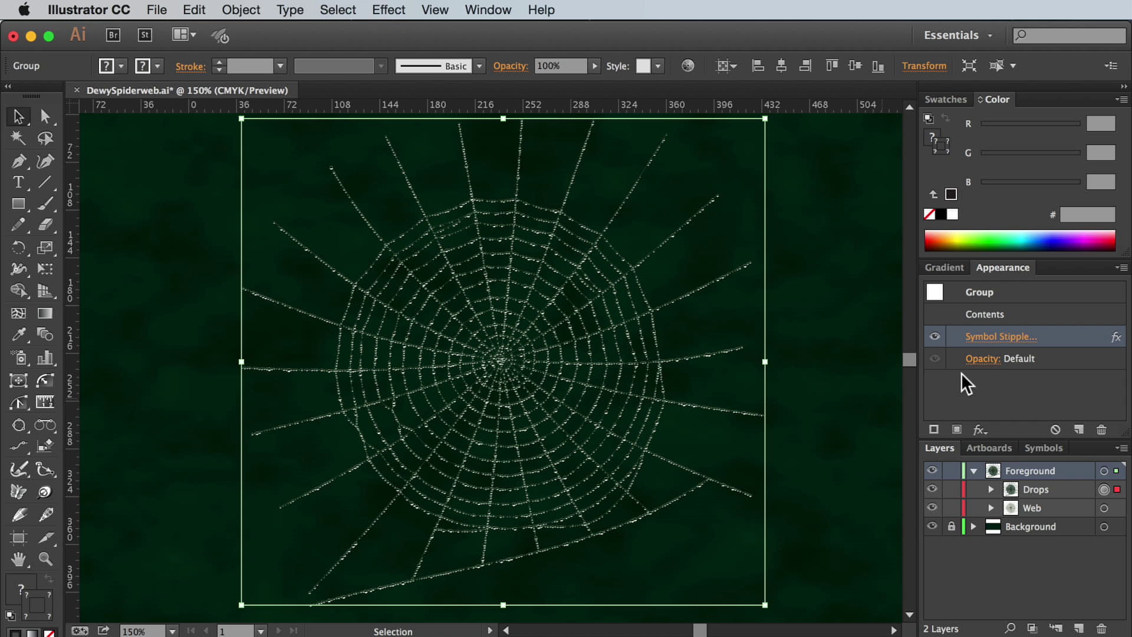
key("z")
left_click_drag(601, 440, 605, 441)
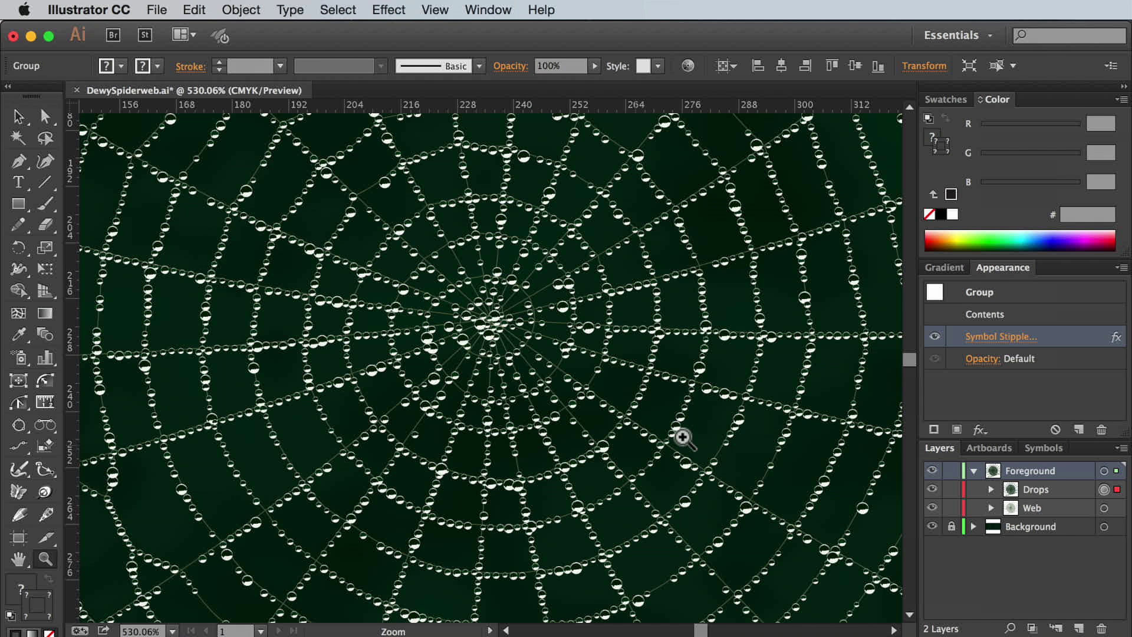
left_click_drag(382, 248, 595, 376)
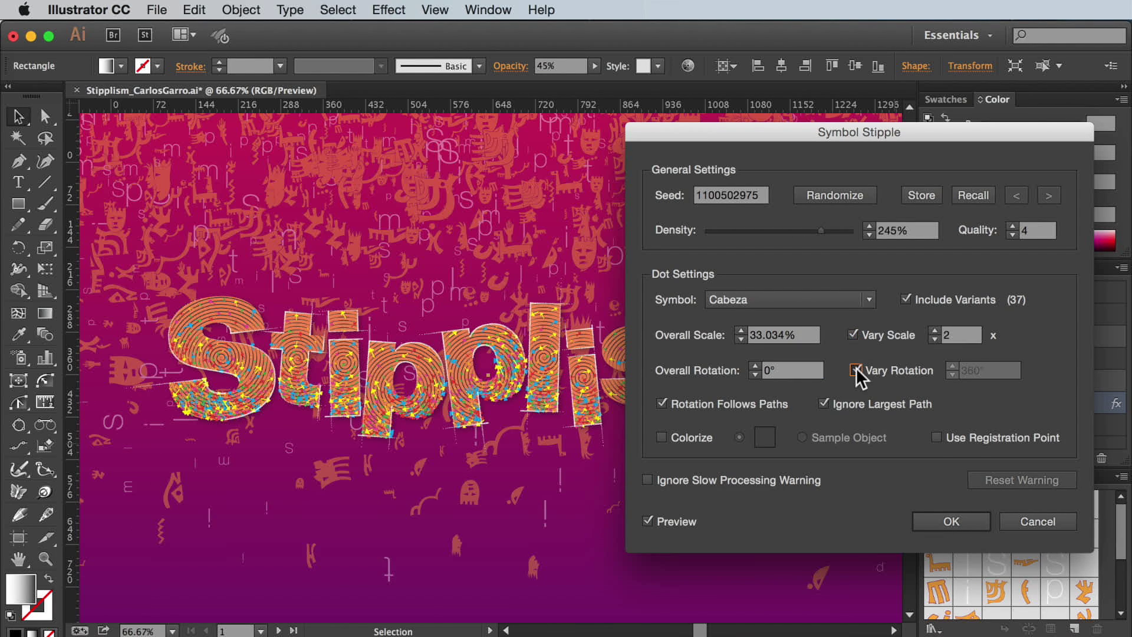
- Randomise symbol rotation on the drippy 'addictive' lettering, then raise triangle density to fill the circle
left_click(855, 370)
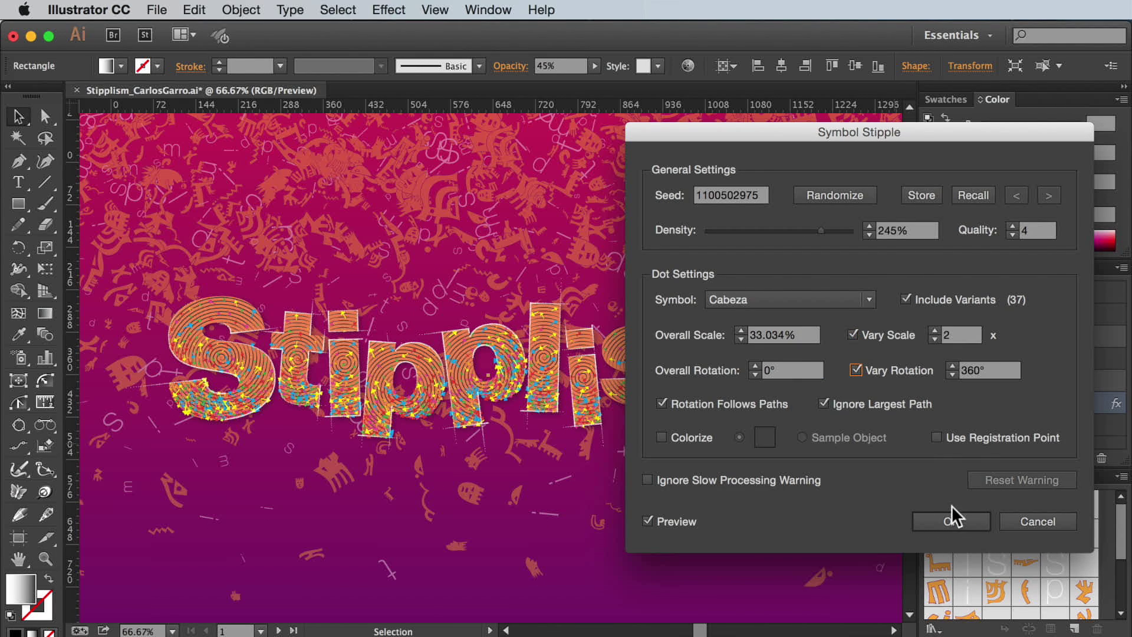
left_click(951, 517)
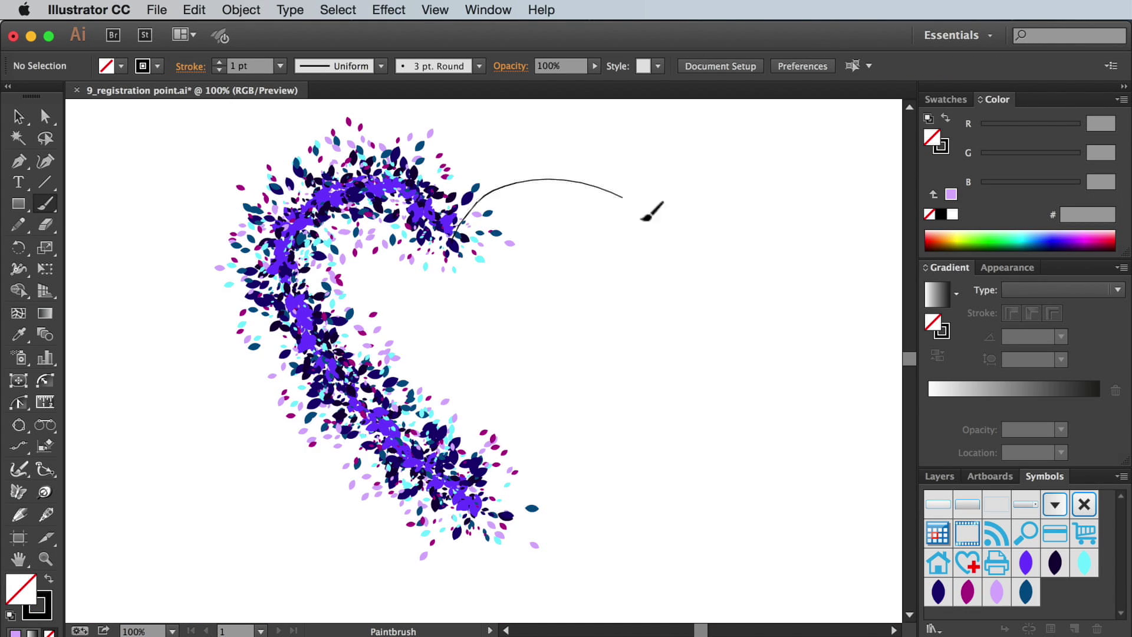
type("addi")
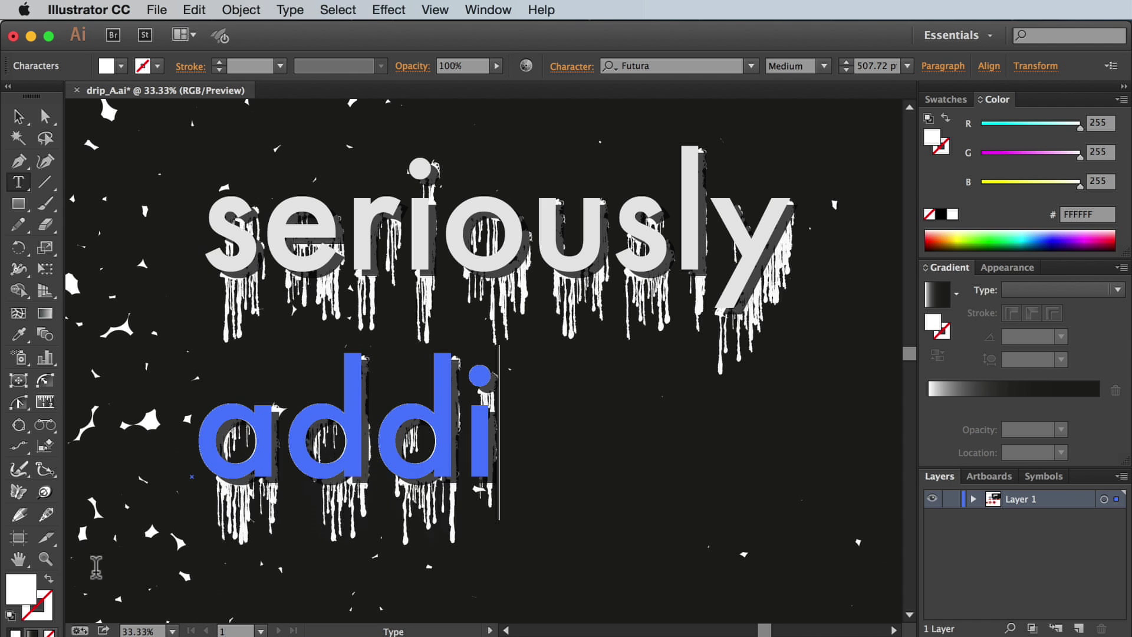
type("ctive")
key("Escape")
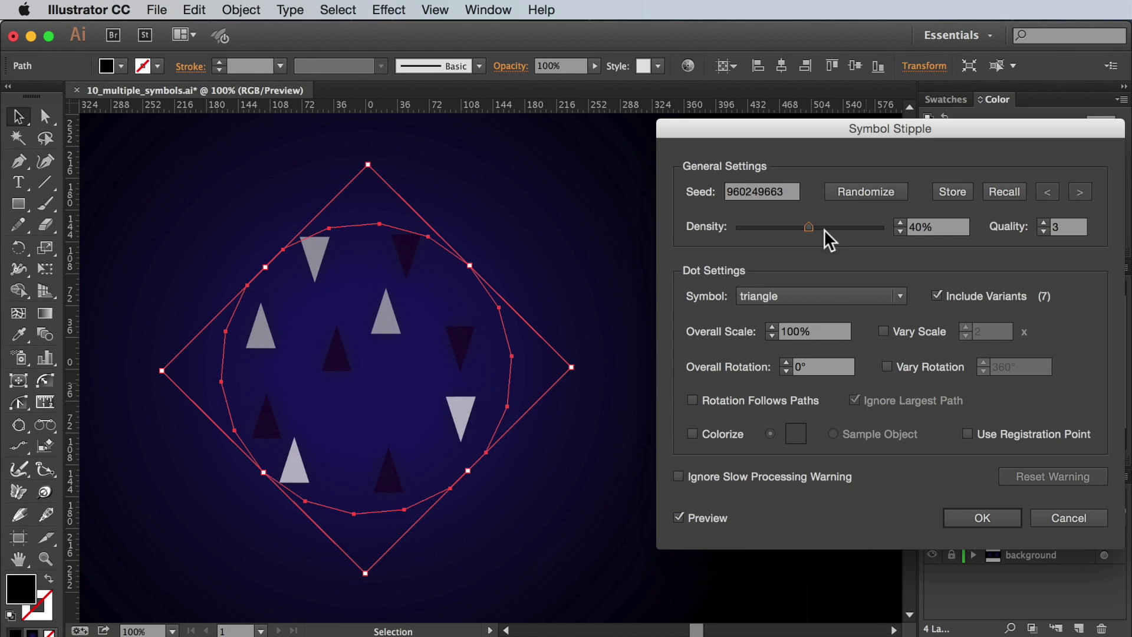
mouse_move(825, 229)
left_mouse_down()
mouse_move(879, 223)
mouse_move(911, 264)
left_mouse_up()
- Confirm the dense triangle stipple settings before moving to the 6_general_settings_b.ai hand file
left_click(693, 400)
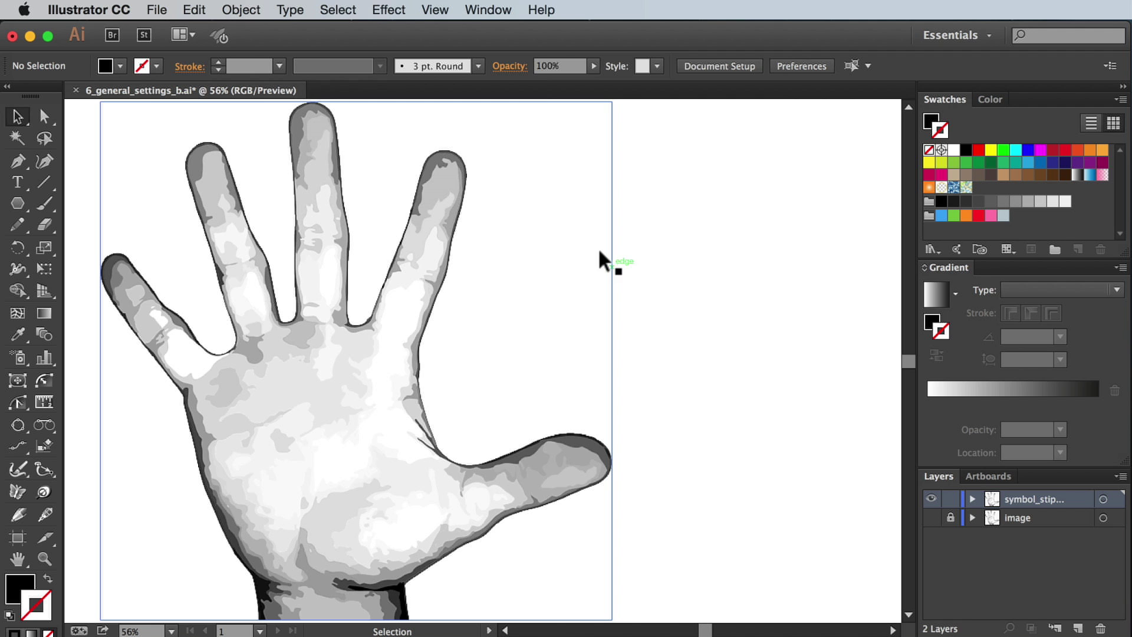
- Open the Appearance panel from the Window menu and dock it on the right
left_click(511, 10)
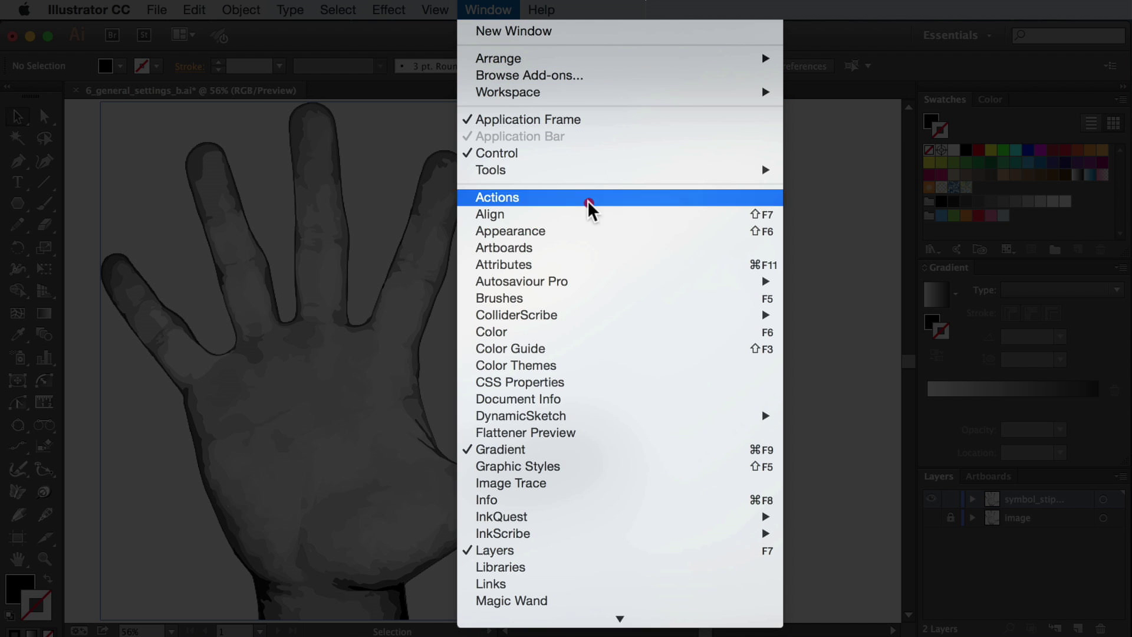
left_click(596, 230)
left_click_drag(702, 287, 997, 263)
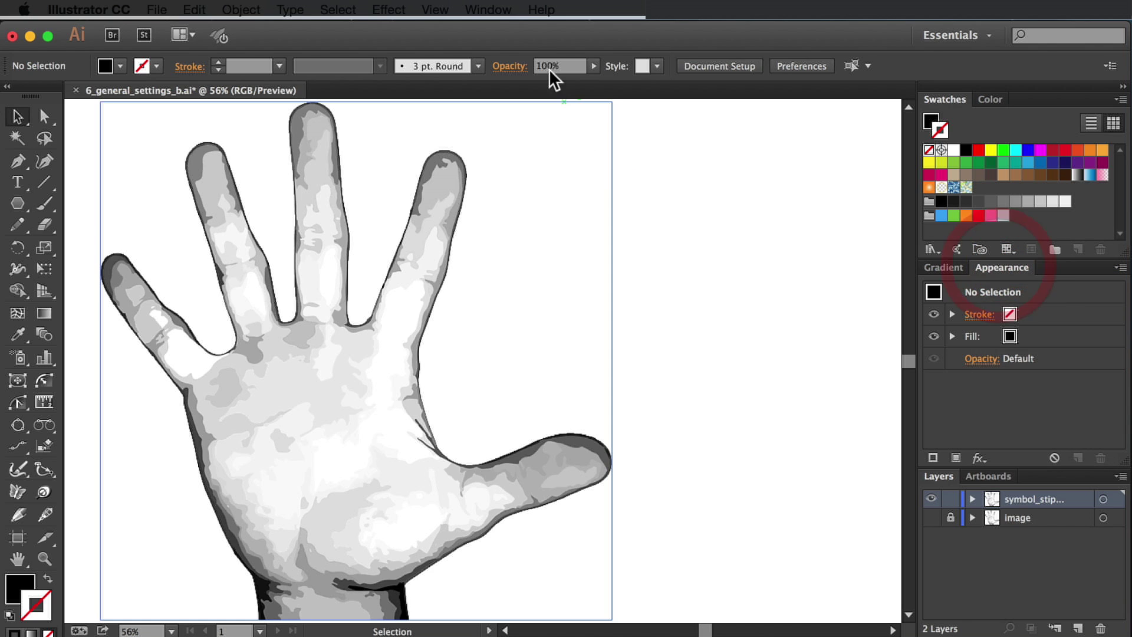
- Open the Symbols panel from the Window menu and dock it beside the others
left_click(488, 9)
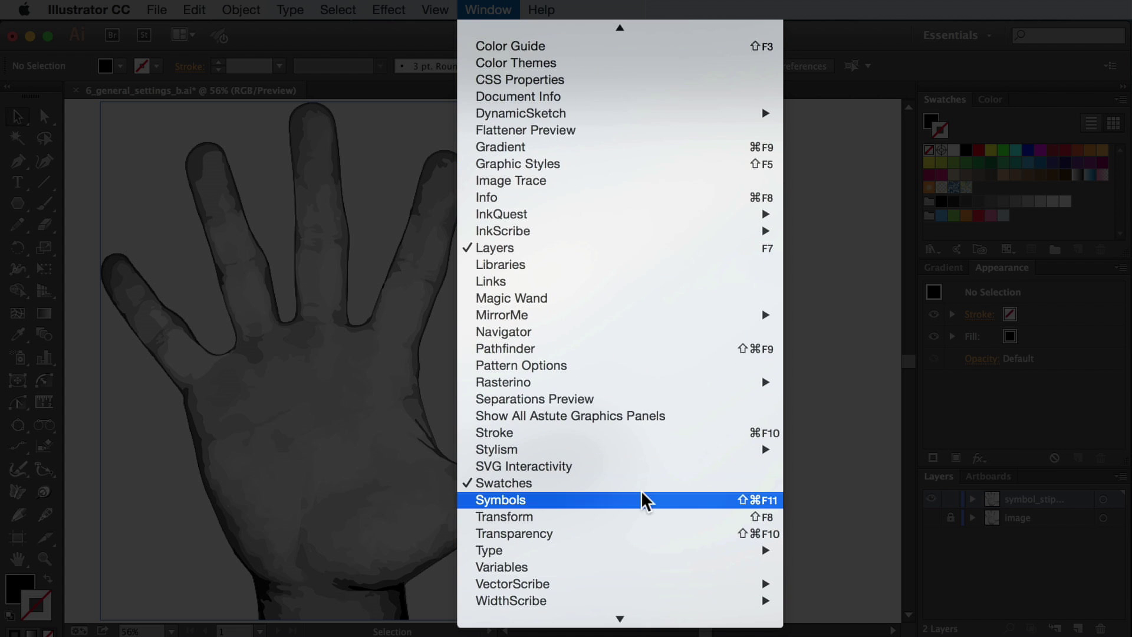
left_click(643, 500)
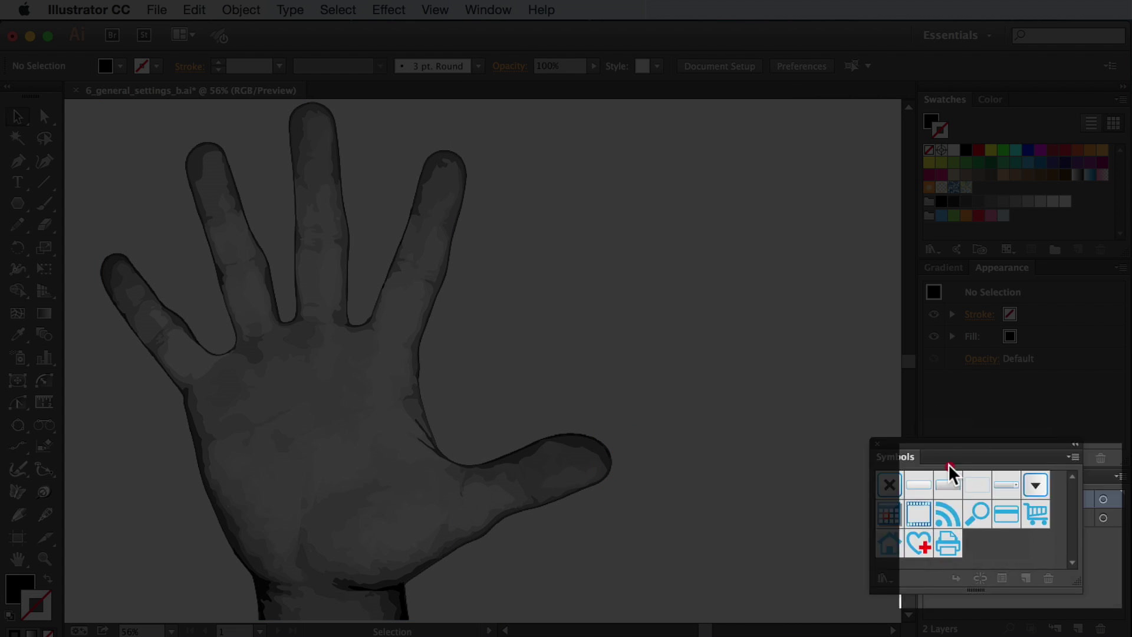
left_click_drag(698, 403, 1025, 472)
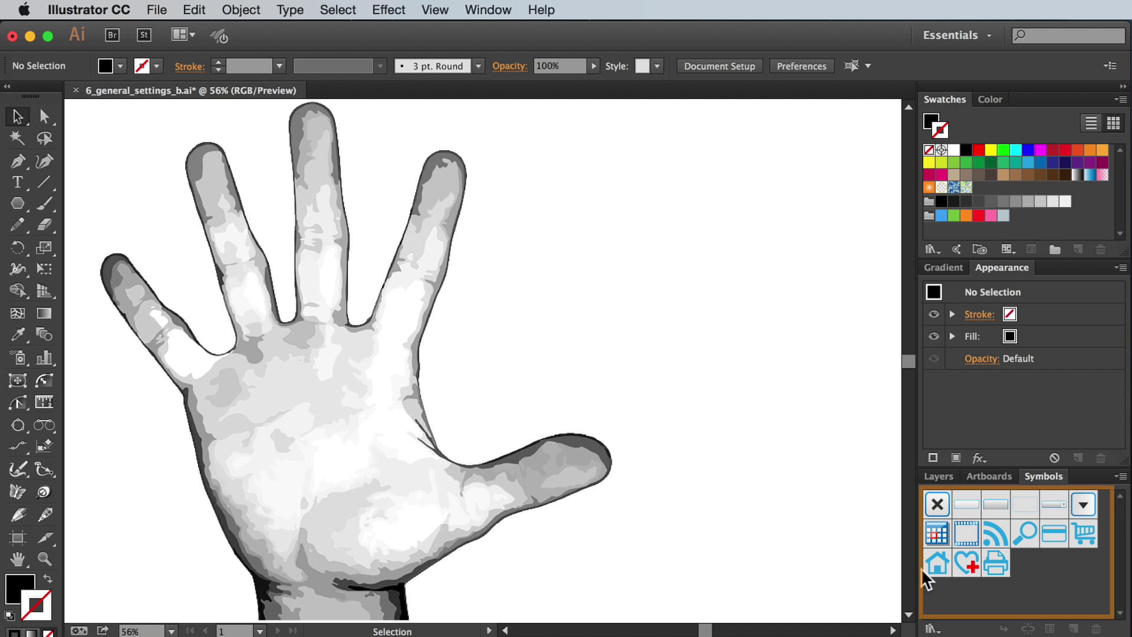
- Apply Effect > Stipplism > Symbol Stipple to the selected hand image with Preview enabled
left_click(447, 472)
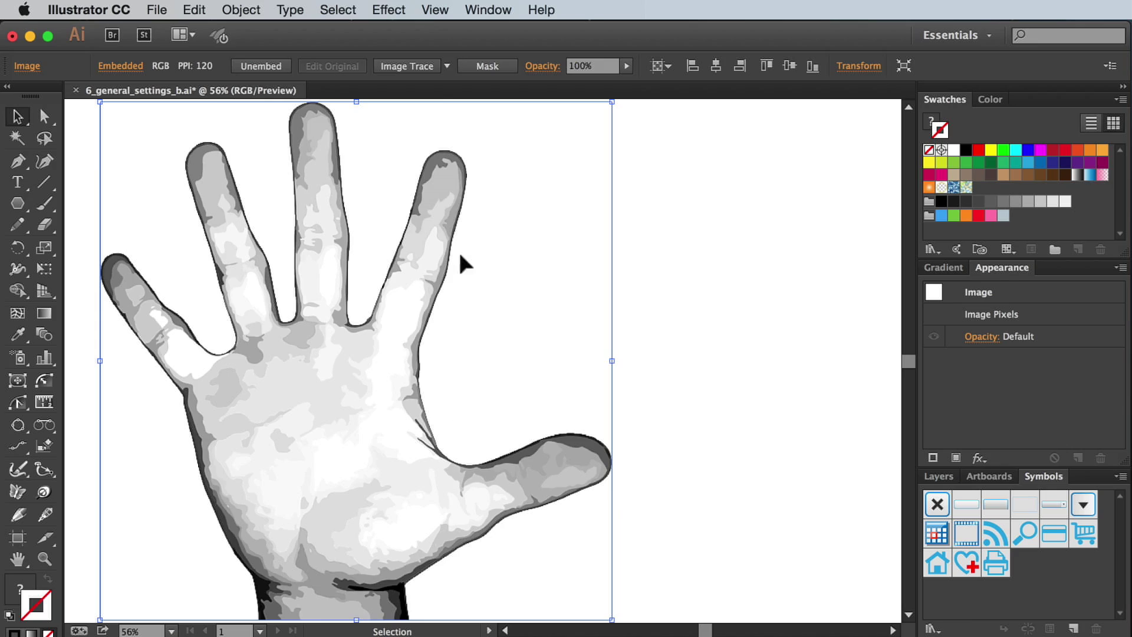
left_click(398, 11)
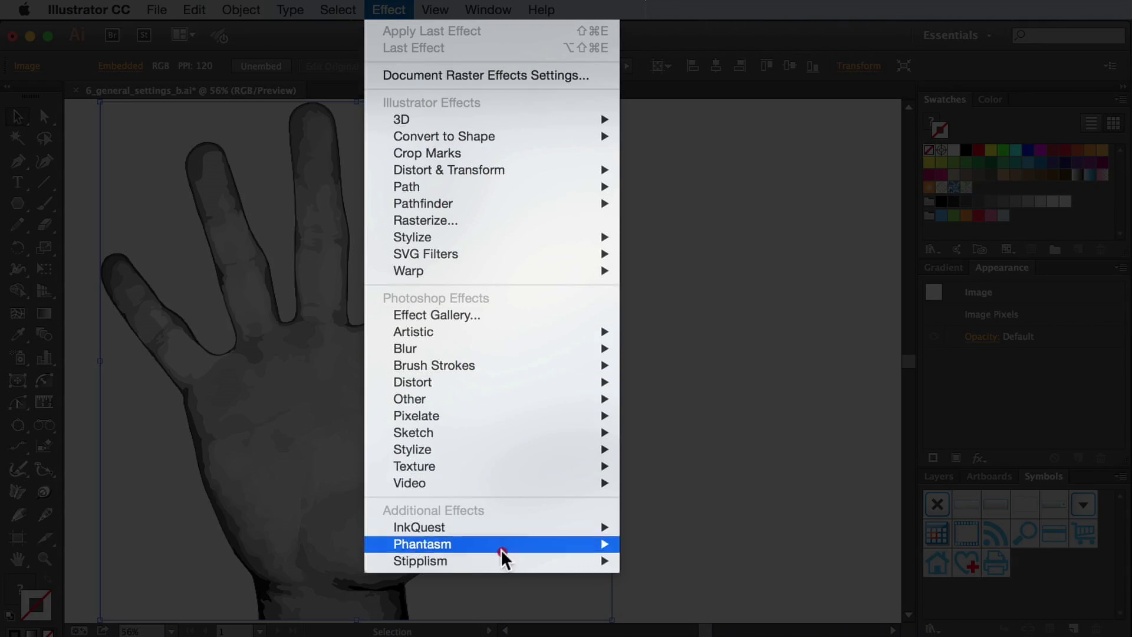
mouse_move(421, 560)
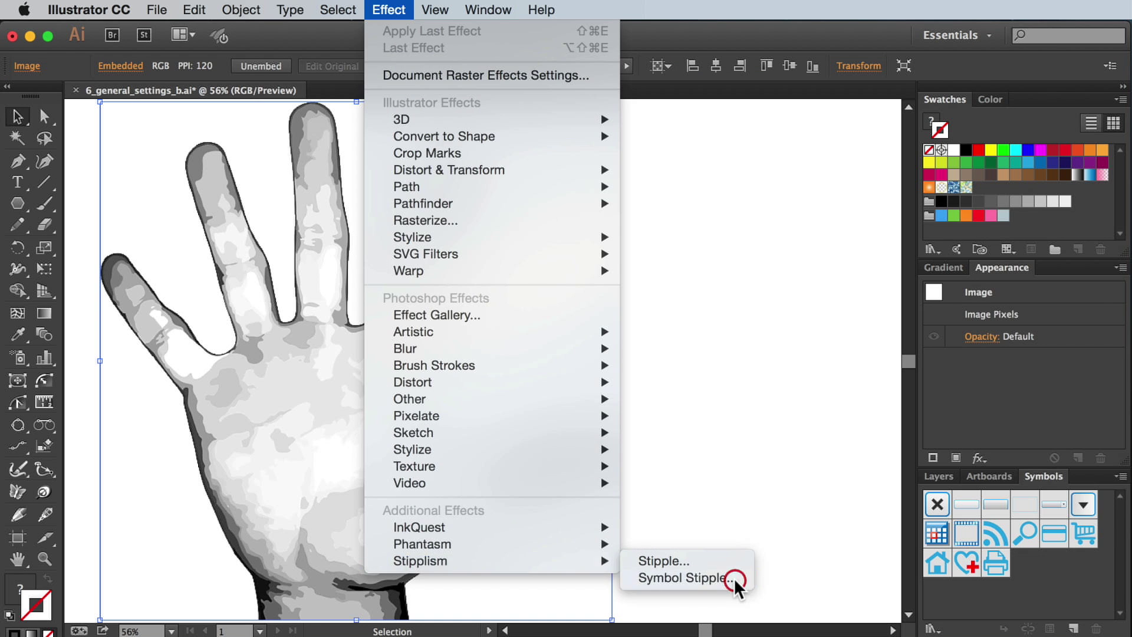
left_click(734, 578)
mouse_move(881, 218)
left_mouse_down()
mouse_move(841, 185)
mouse_move(842, 109)
left_mouse_up()
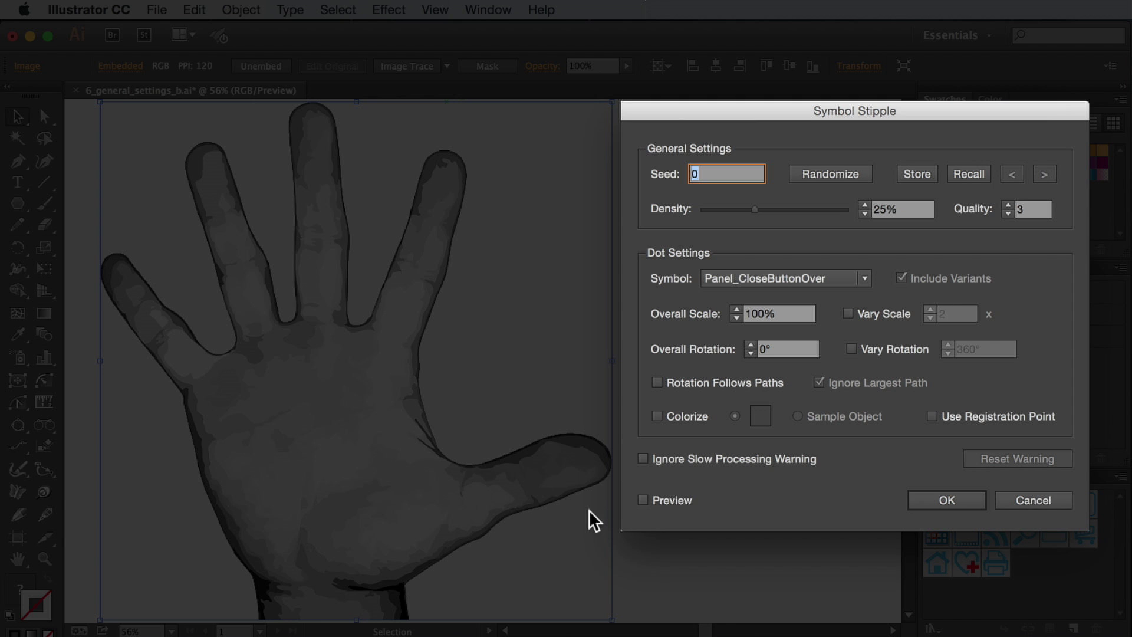
left_click(644, 500)
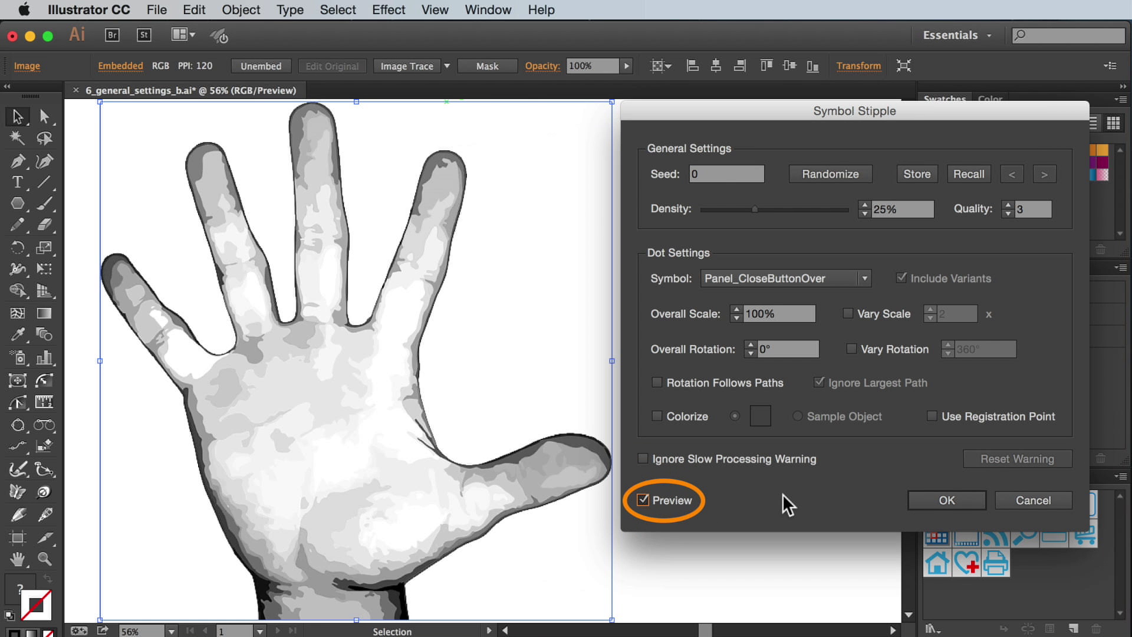
left_click_drag(943, 115, 707, 104)
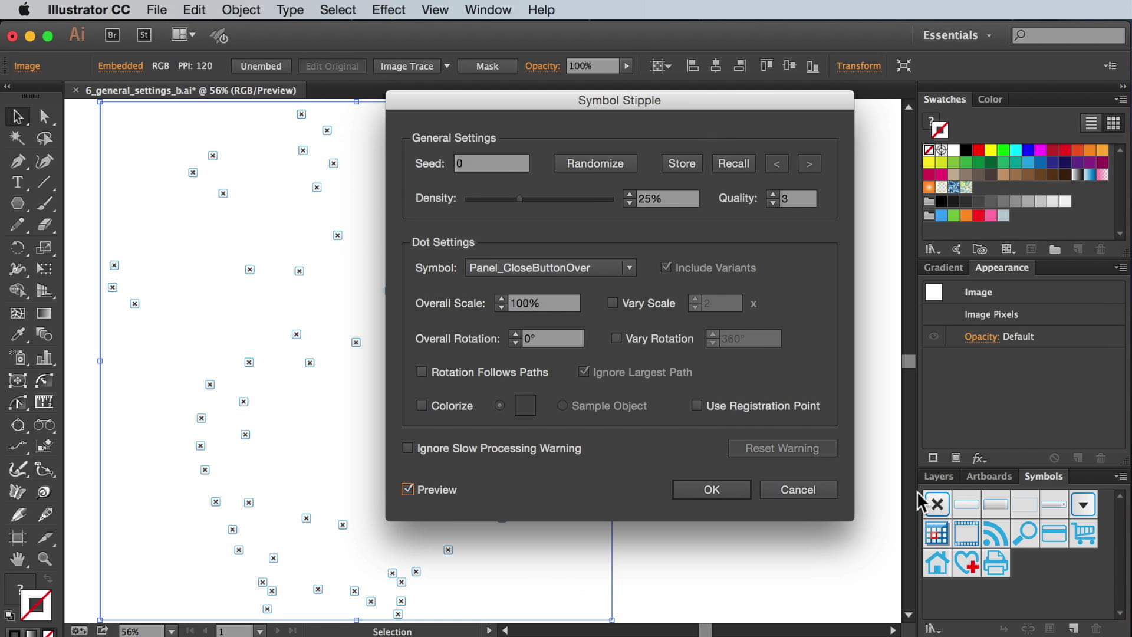
left_click(631, 268)
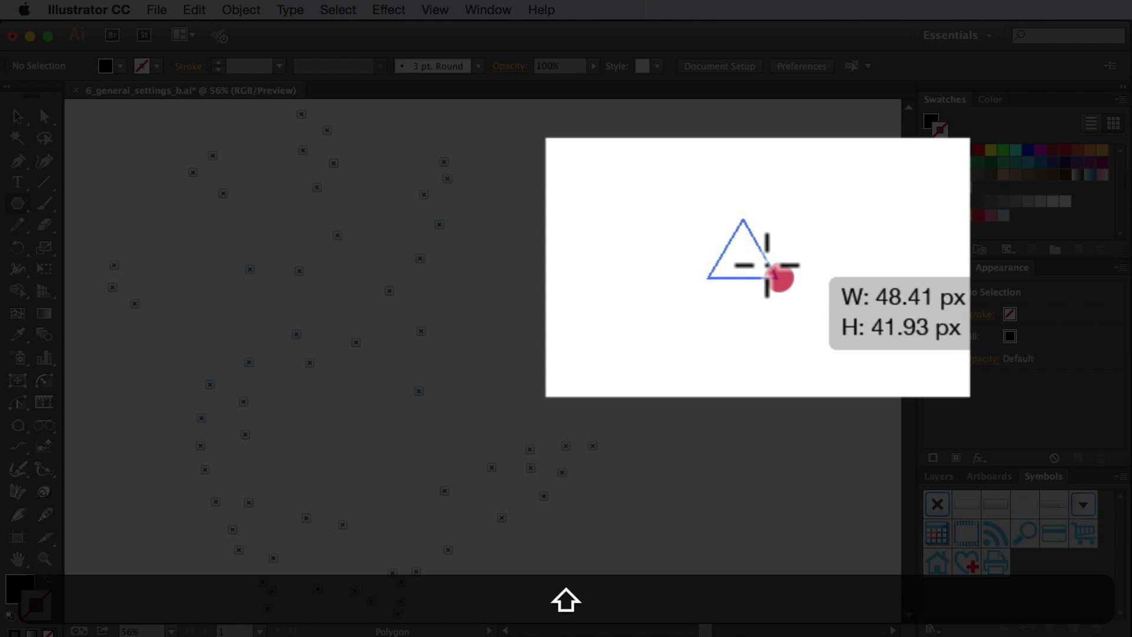
- Draw a small triangle and save it as a Graphic-type symbol named 'triangle'
left_click_drag(744, 260, 748, 265)
key("shift+v")
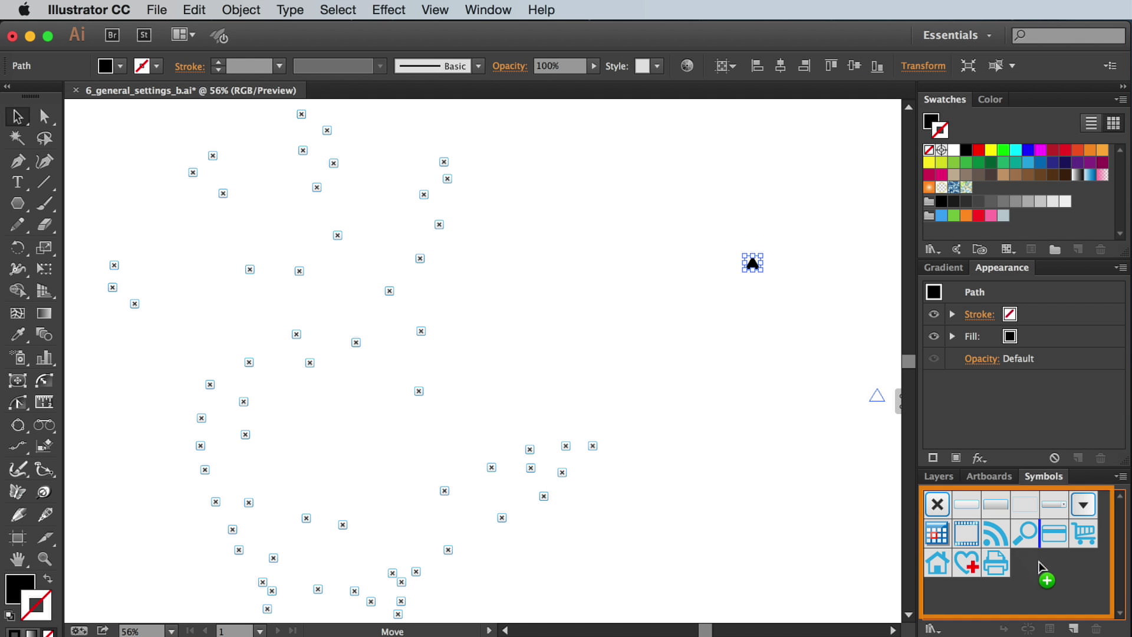
mouse_move(752, 263)
left_mouse_down()
mouse_move(1072, 594)
mouse_move(1061, 574)
left_mouse_up()
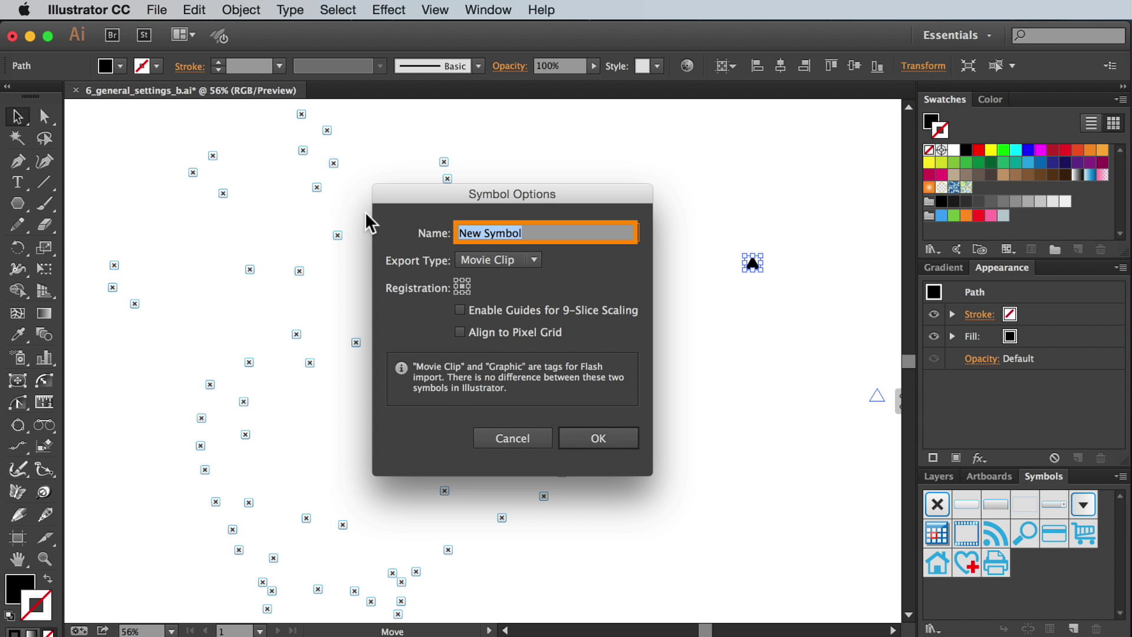
left_click(364, 211)
type("triangle")
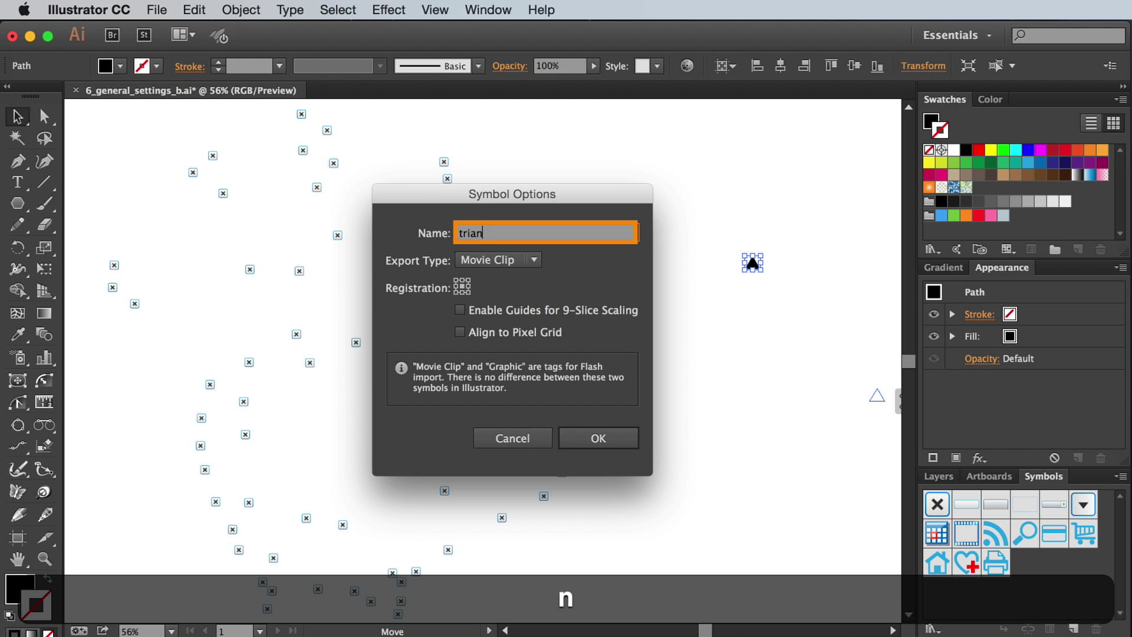
left_click(534, 259)
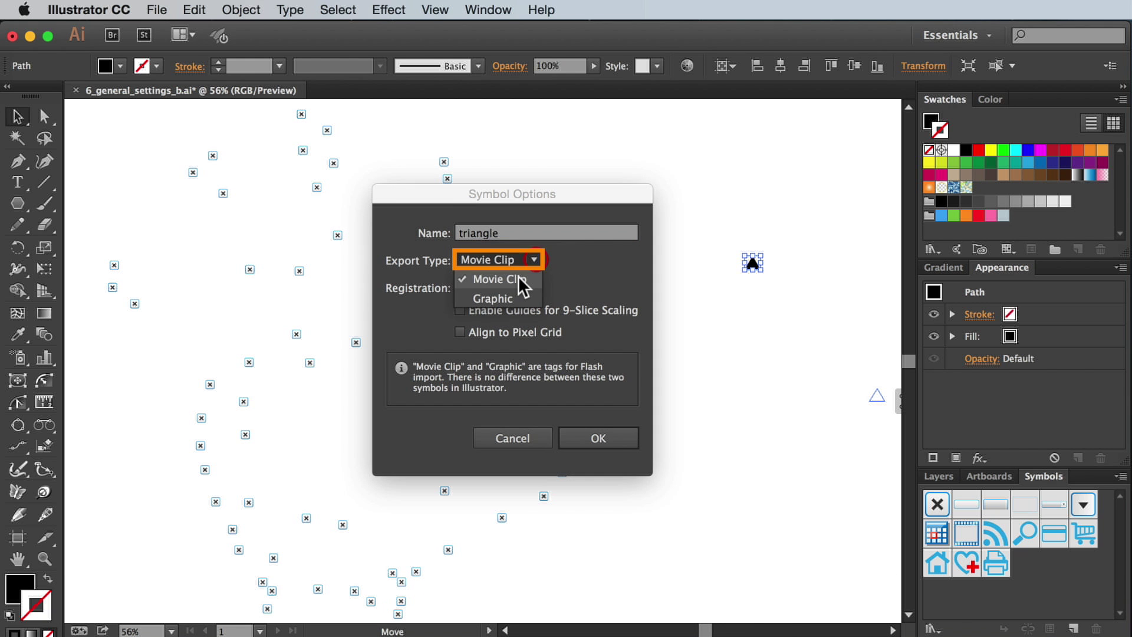
left_click(509, 292)
left_click(590, 440)
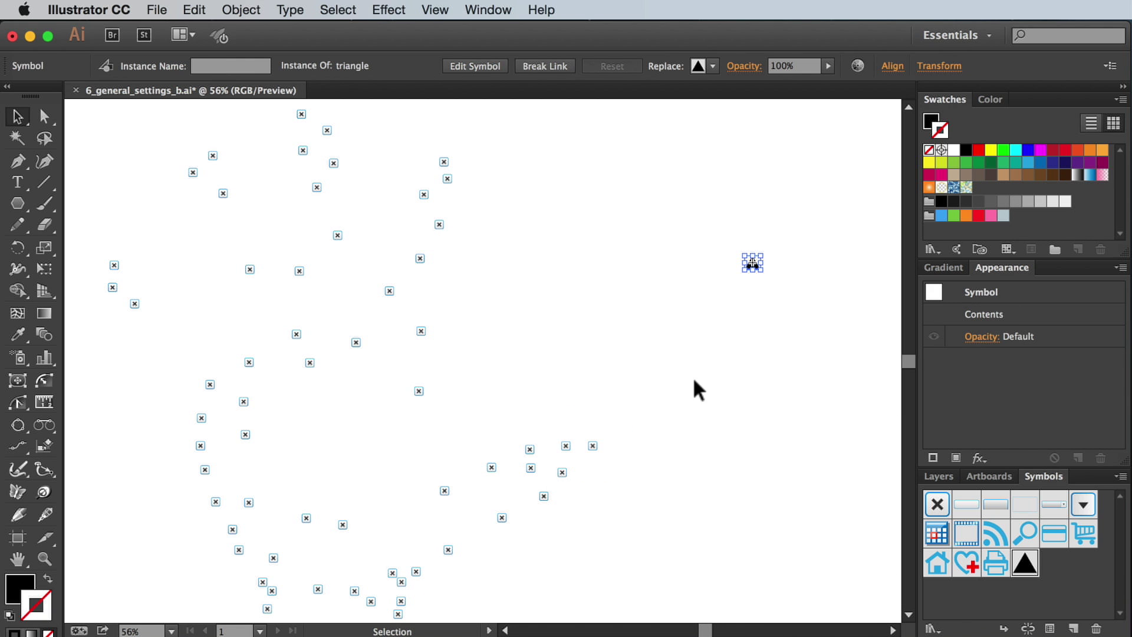
- Delete the leftover triangle instance from the artboard
left_click(747, 327)
left_click(753, 262)
key("BackSpace")
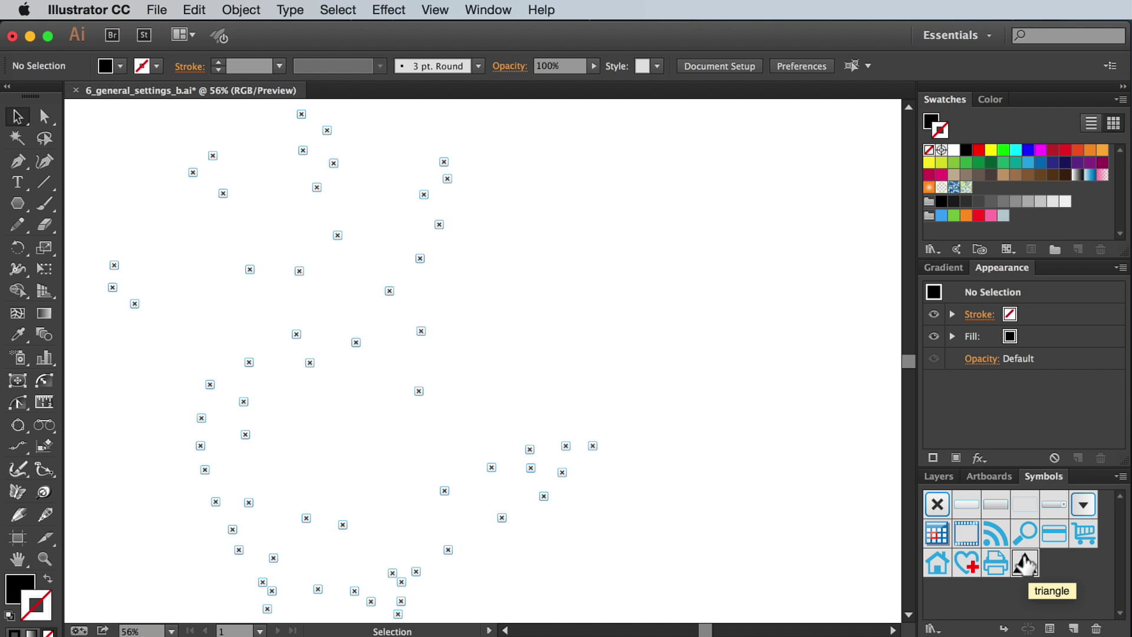
- Switch the hand's Symbol Stipple to the triangle symbol with preview, raising density to 225%
left_click(499, 489)
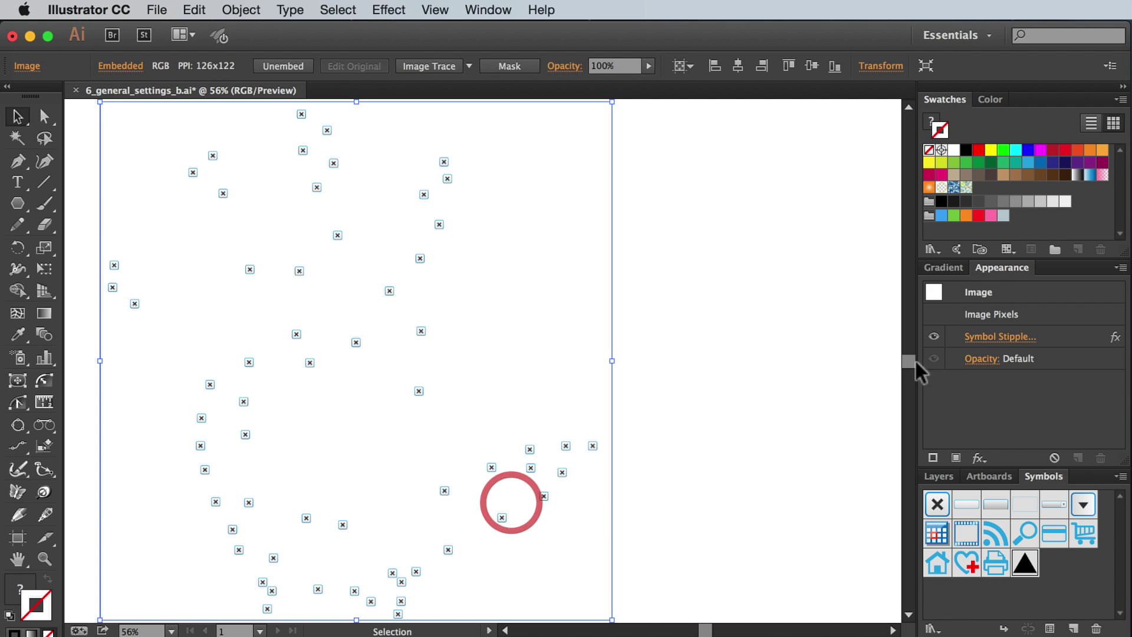
left_click(1004, 336)
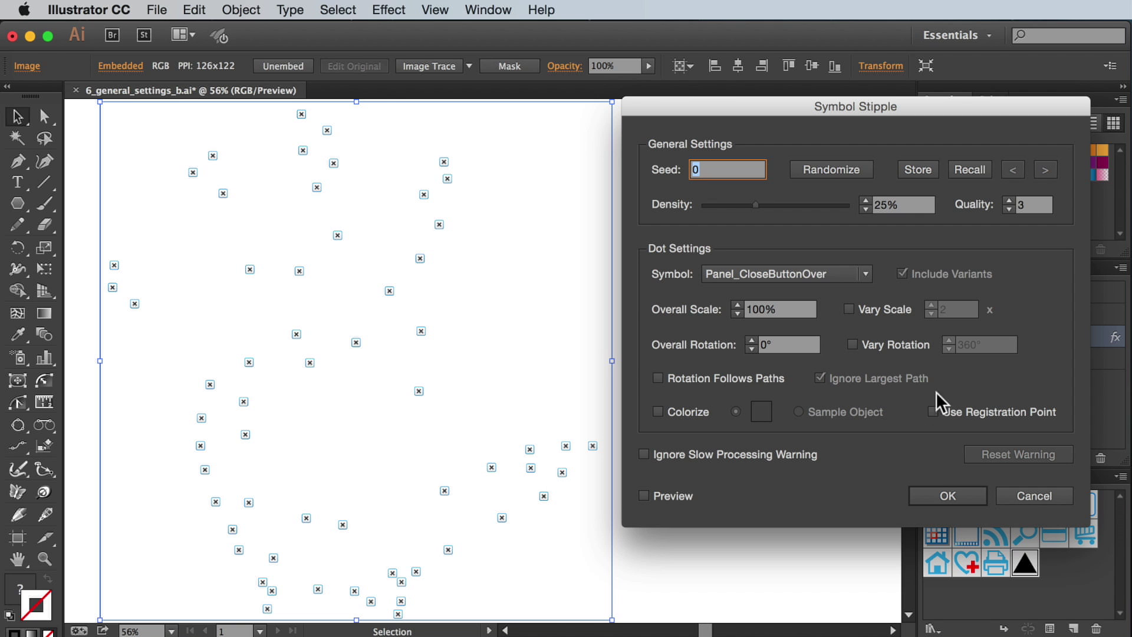
left_click(864, 273)
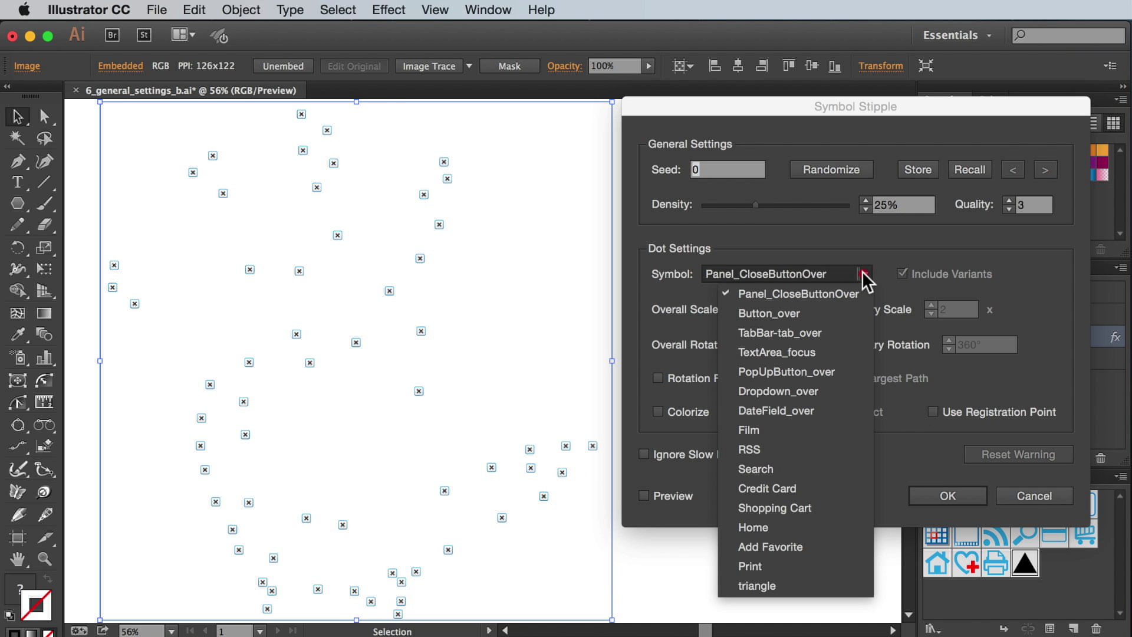
left_click(822, 585)
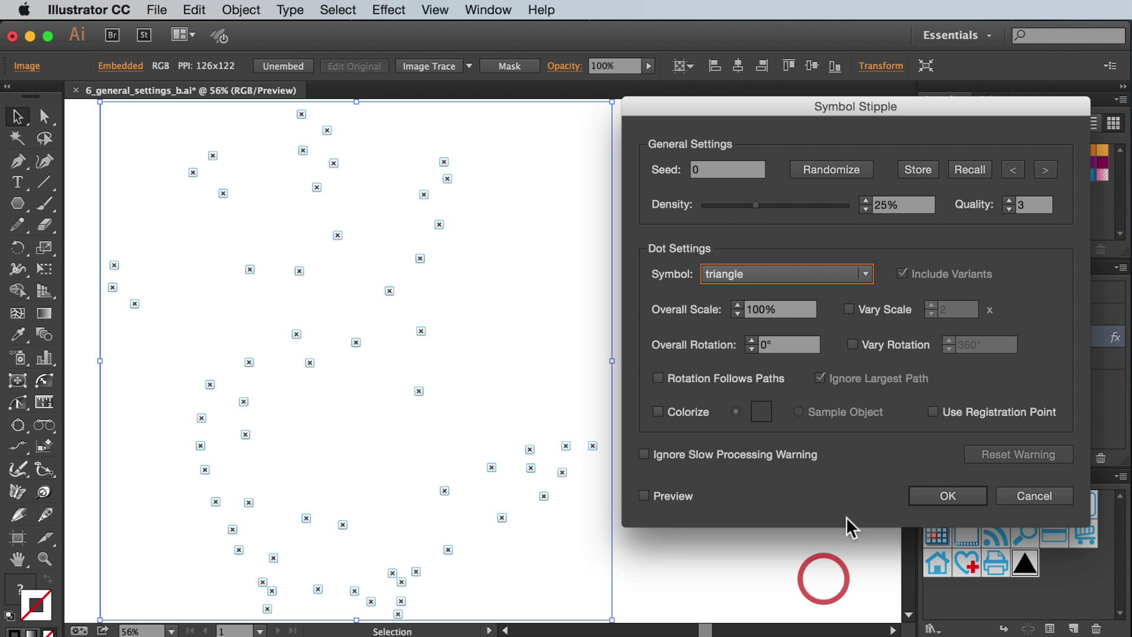
left_click(643, 495)
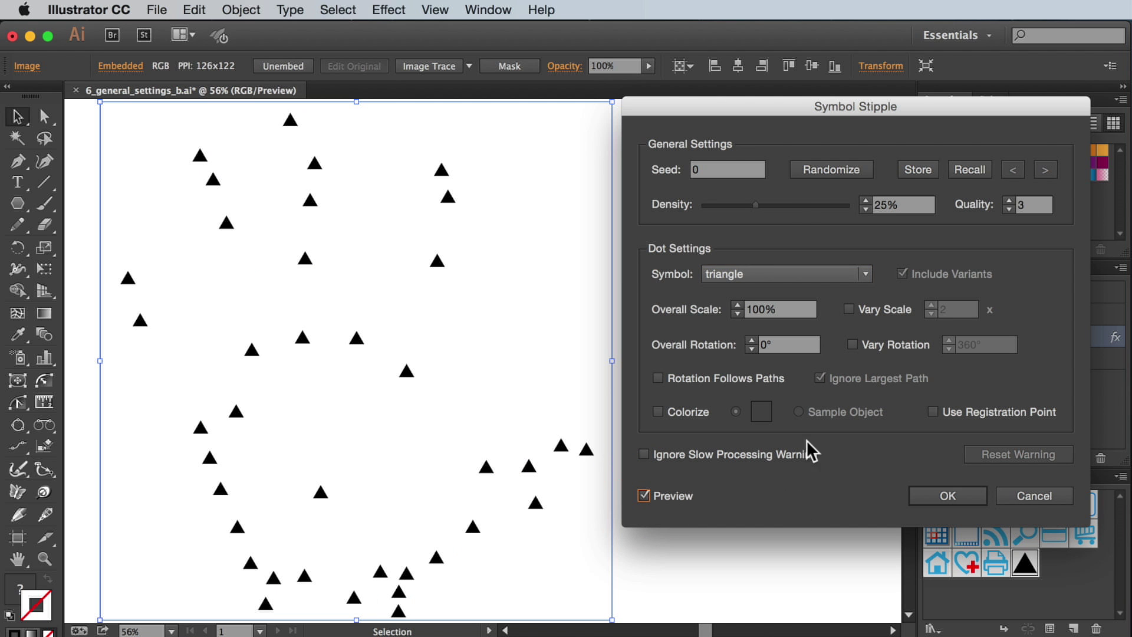
left_click_drag(794, 205, 827, 204)
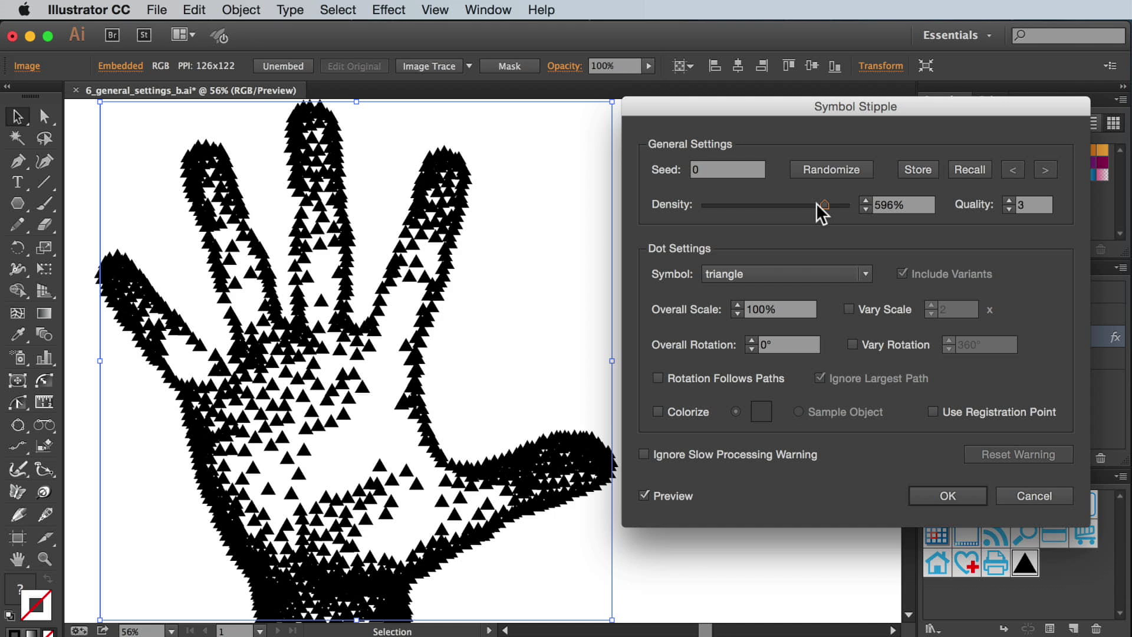
- Set density to 225% and randomize the seed twice
left_click(816, 205)
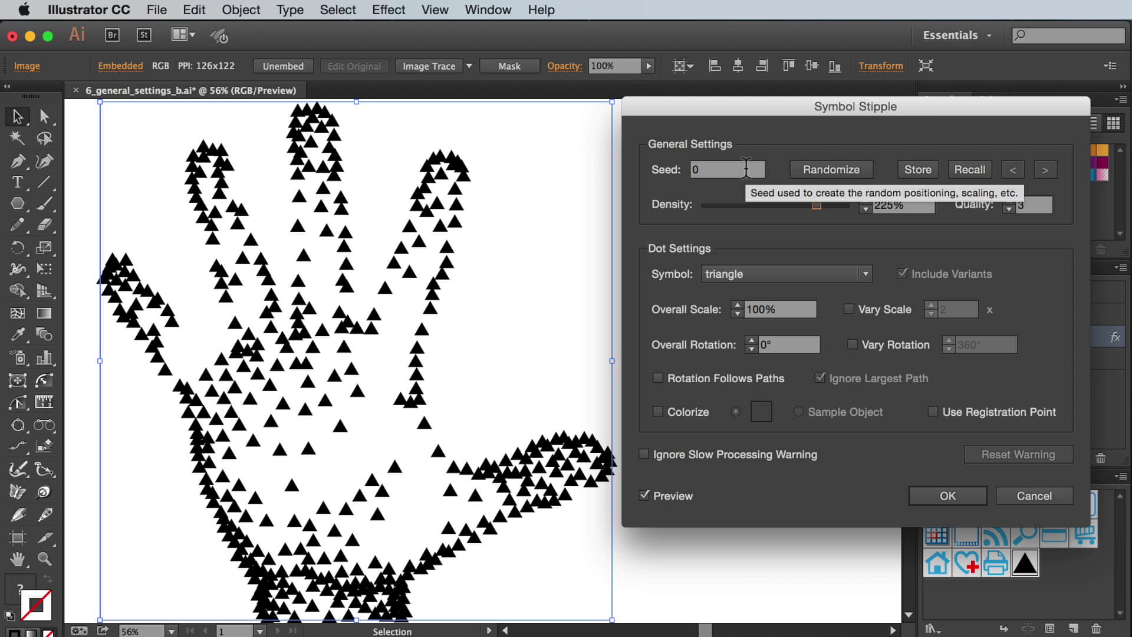
left_click(827, 173)
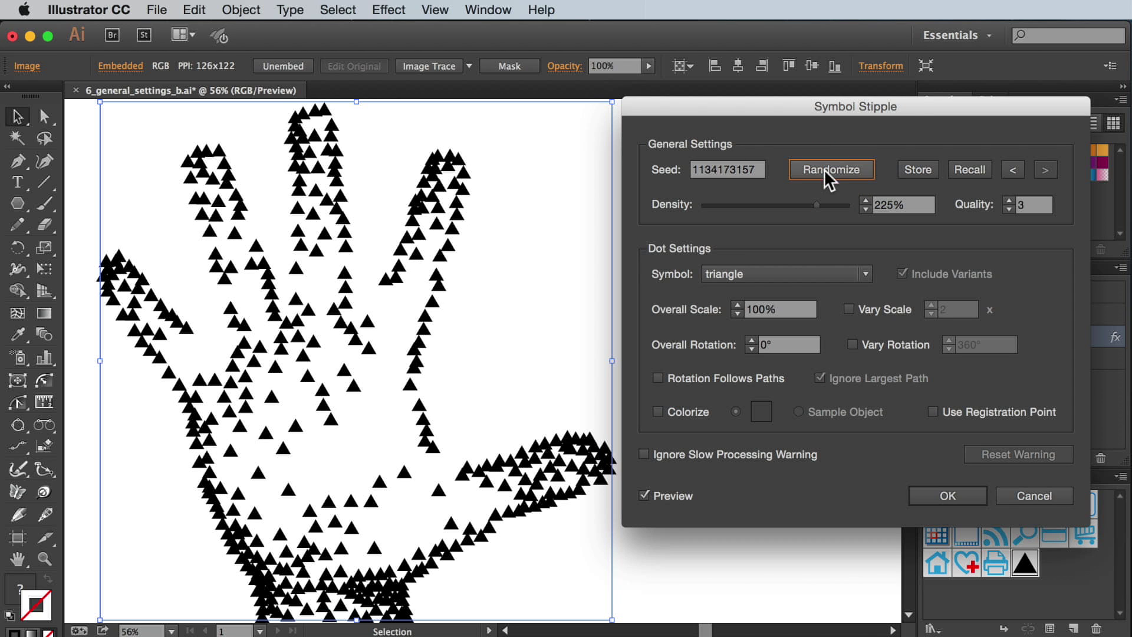
left_click(822, 175)
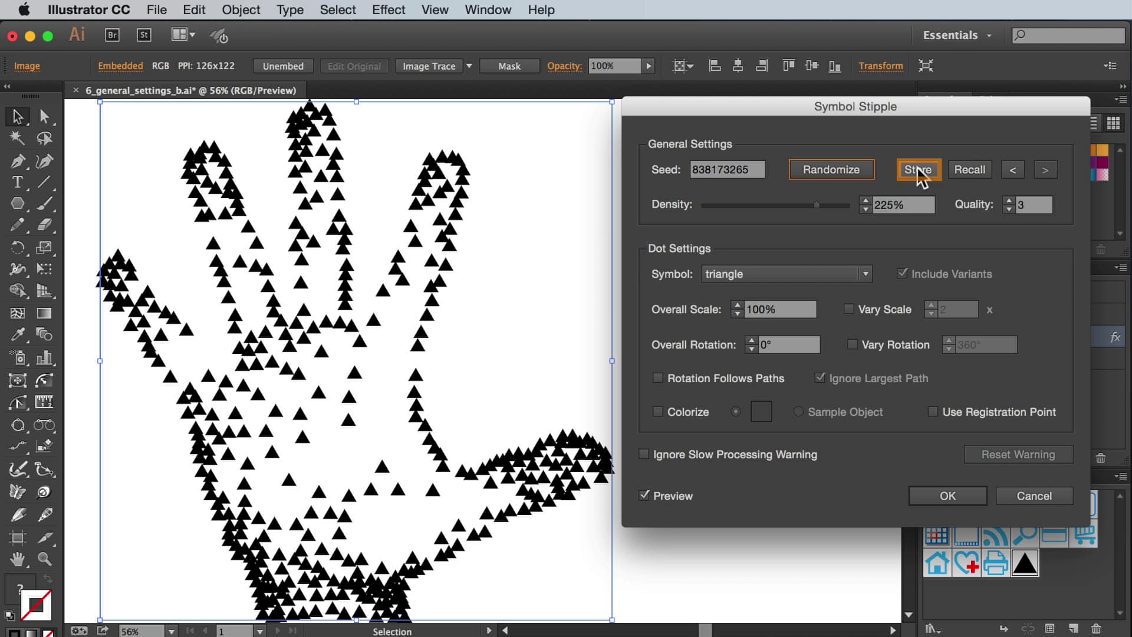
- Store seed 838173265, randomize again, recall it, and step through seeds with < and >
left_click(919, 175)
left_click(822, 172)
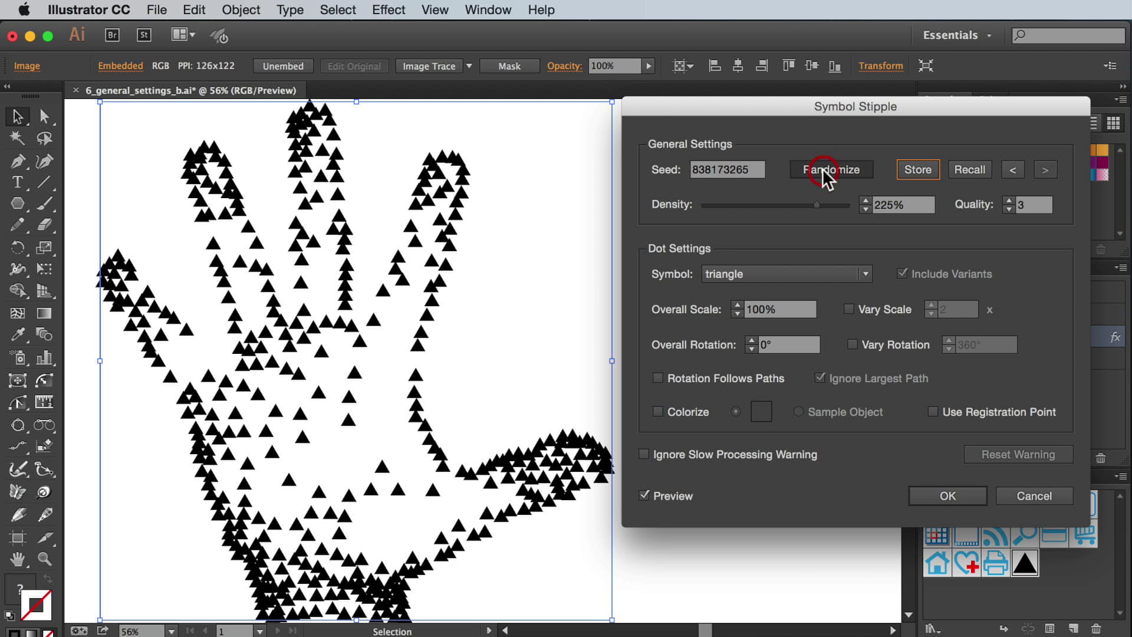
left_click(978, 173)
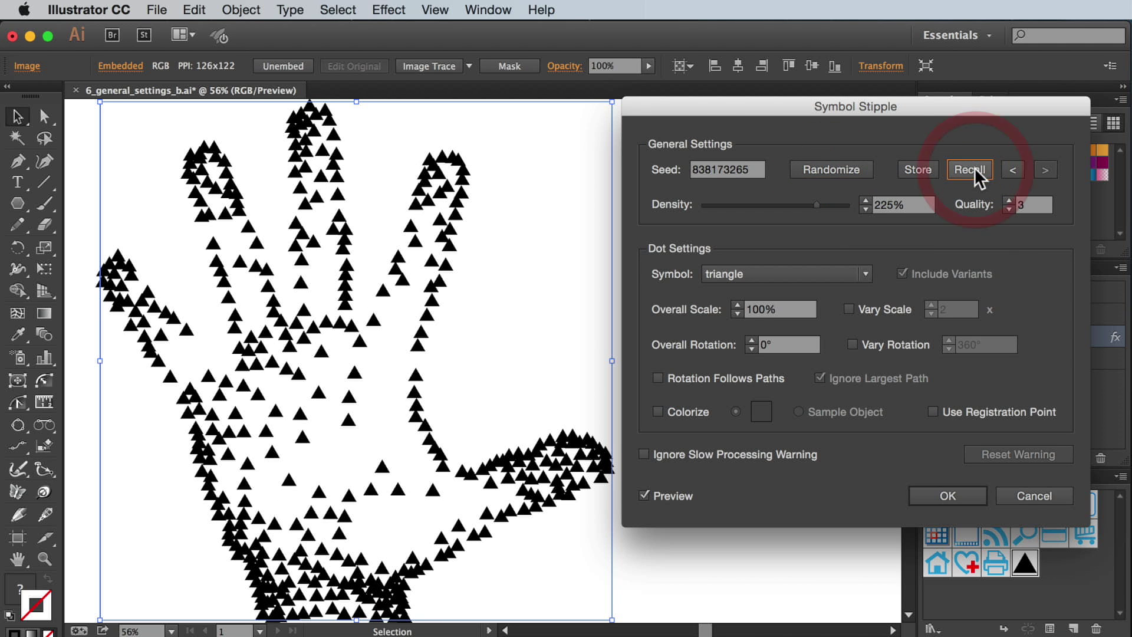
left_click(1013, 172)
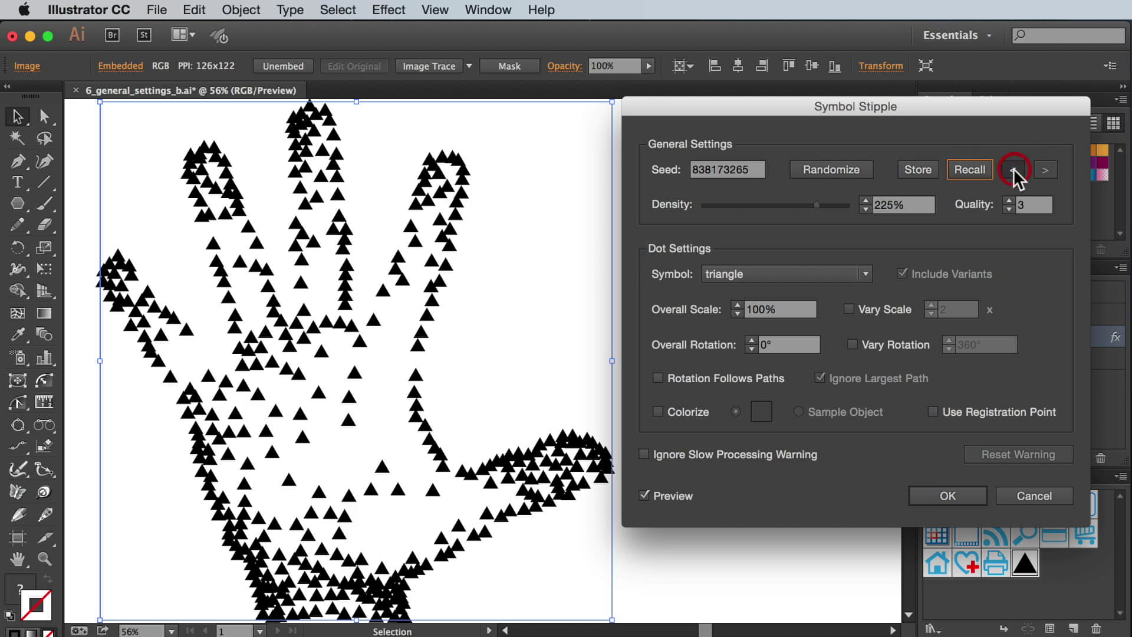
left_click(1046, 170)
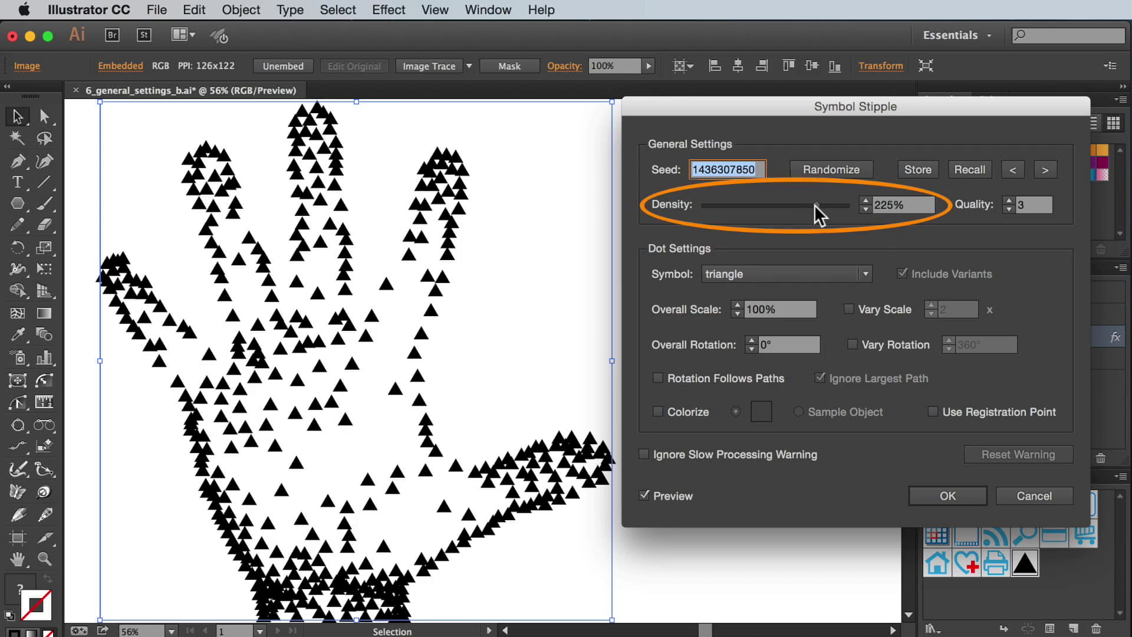
- Lower the stipple density to 102% and set Quality to 11
mouse_move(814, 204)
left_mouse_down()
mouse_move(736, 204)
mouse_move(836, 208)
left_mouse_up()
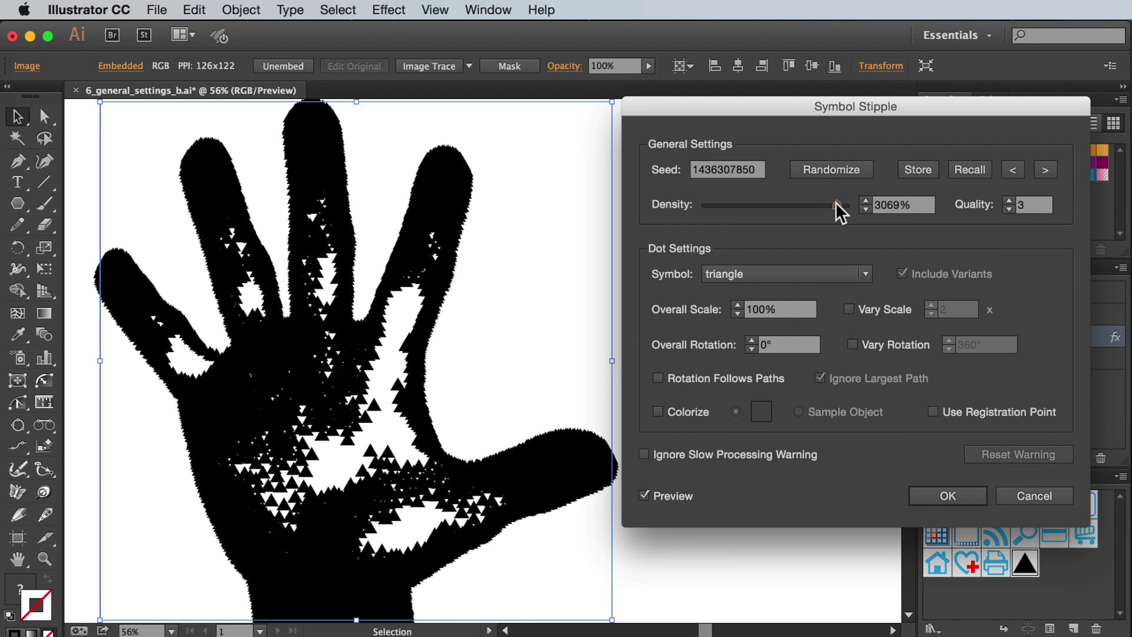
left_click_drag(838, 209, 812, 211)
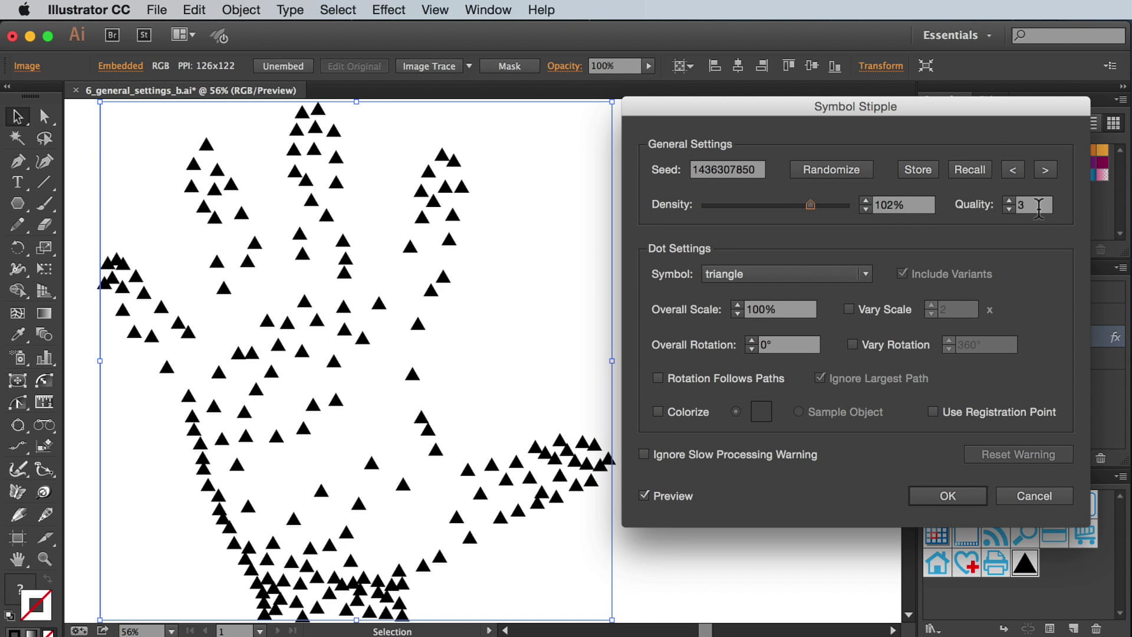
double_click(1039, 204)
type("11")
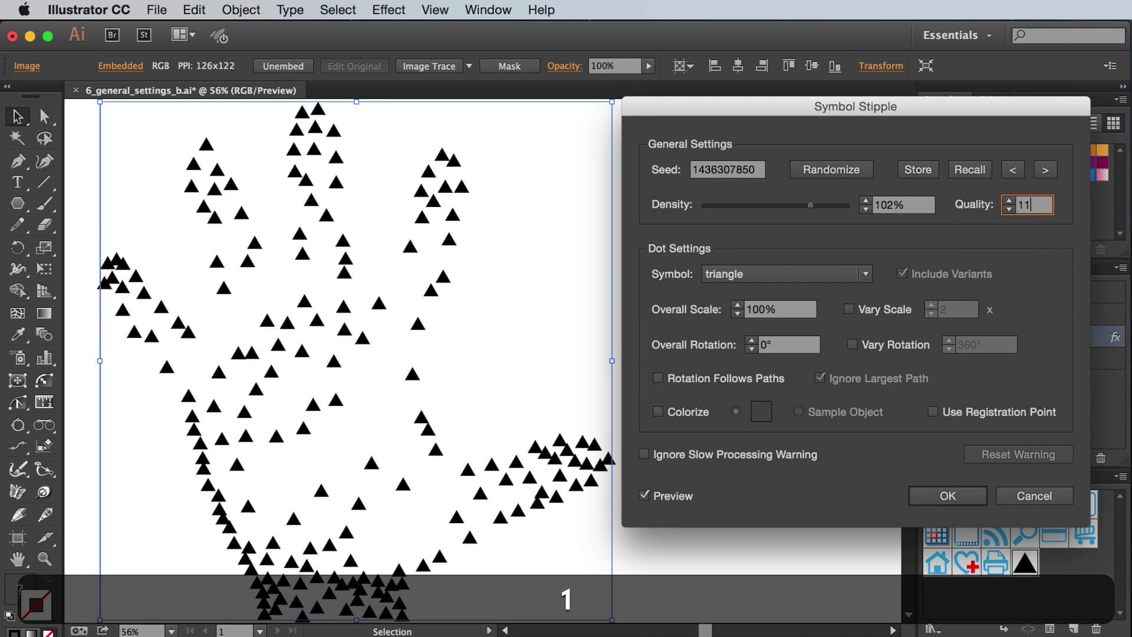
key("Tab")
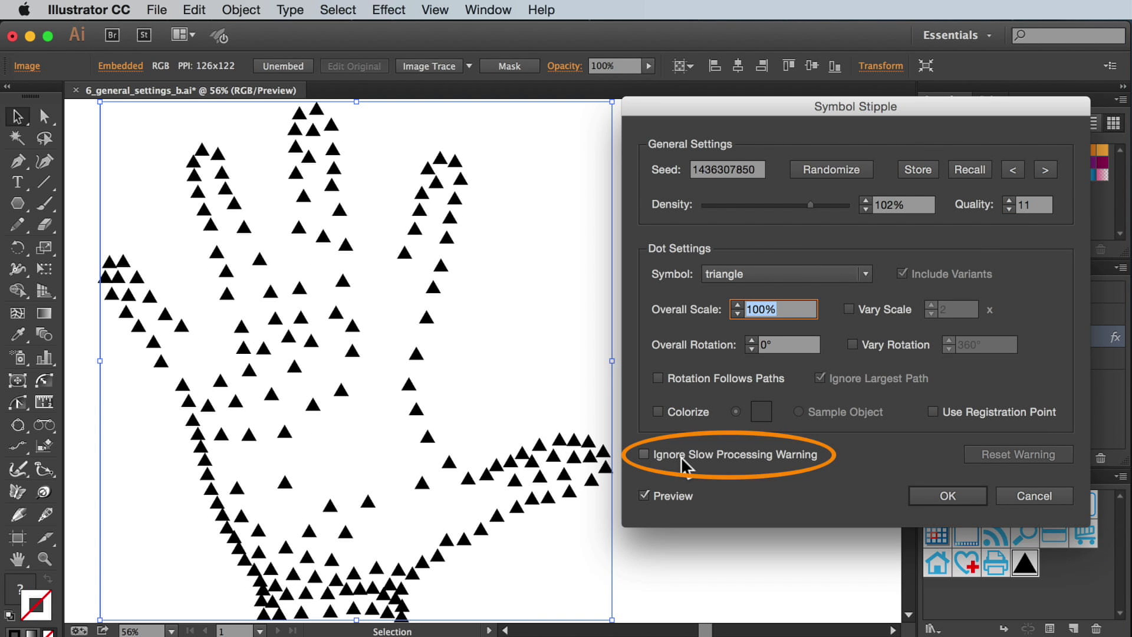
- Check Ignore Slow Processing Warning in the Symbol Stipple settings
left_click(644, 454)
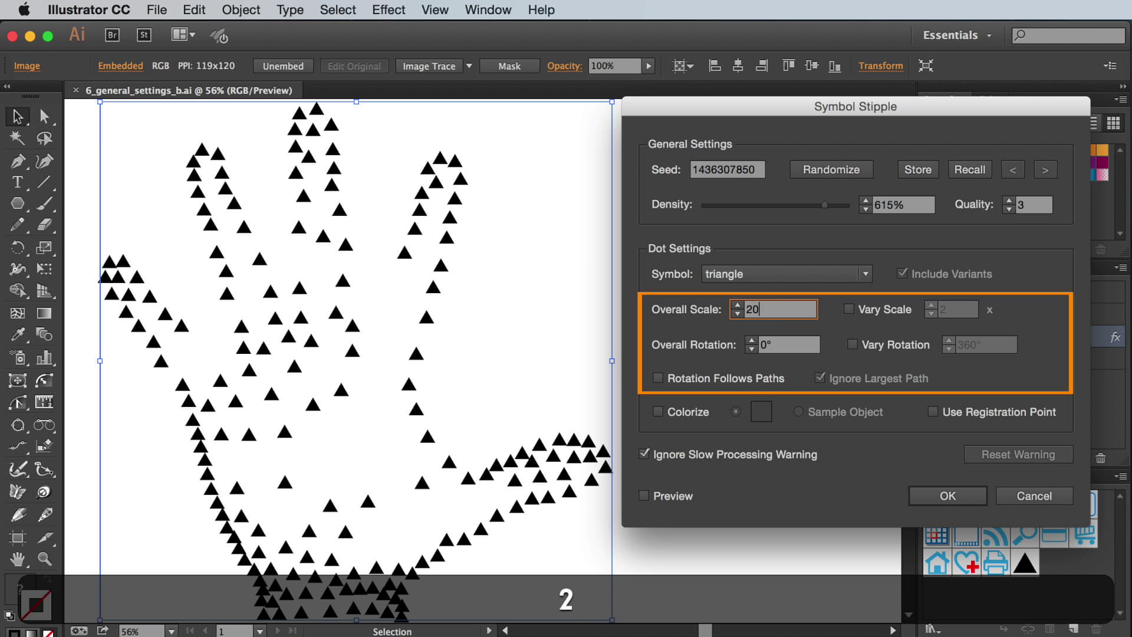
- Enable Vary Rotation so each triangle rotates randomly up to 360°
left_click(852, 343)
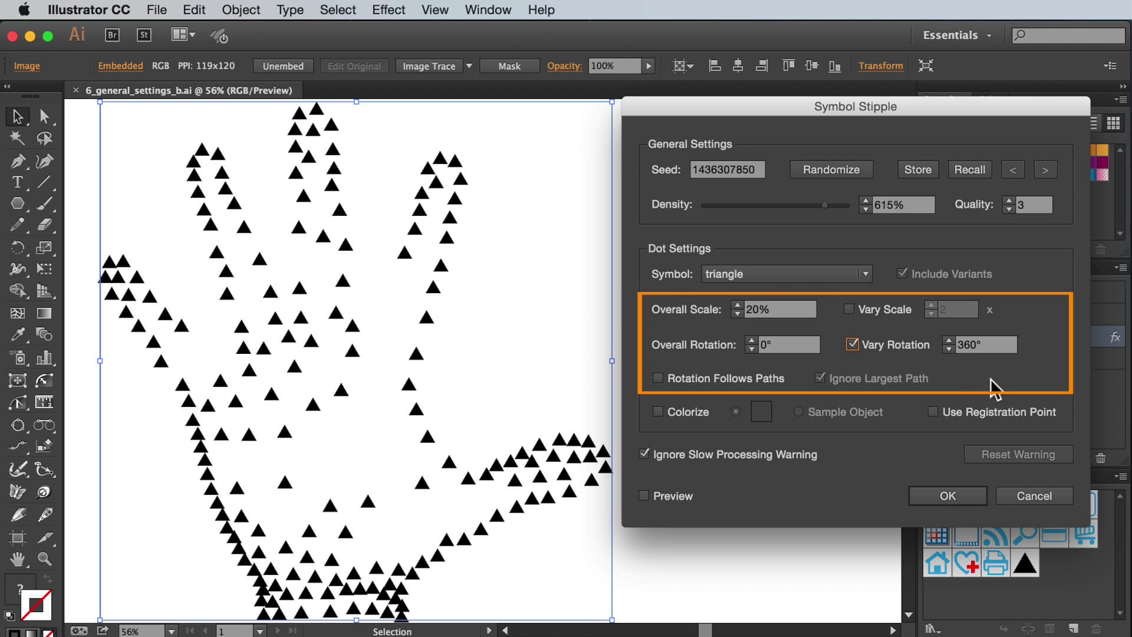